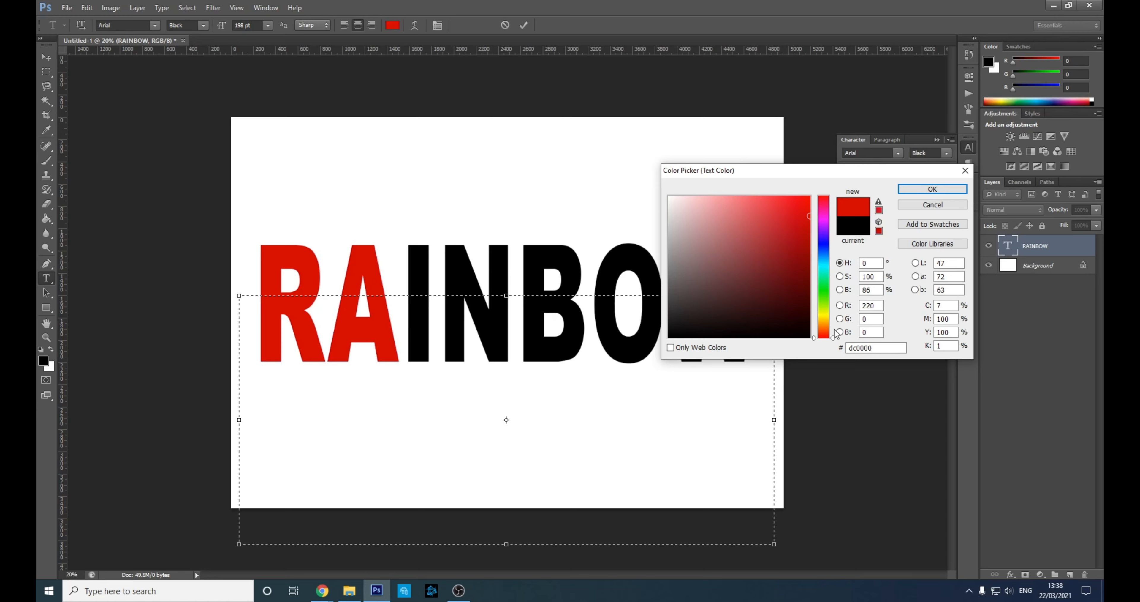
Set the text color of the letter A to orange, hex dc6200.
drag(826, 333, 824, 327)
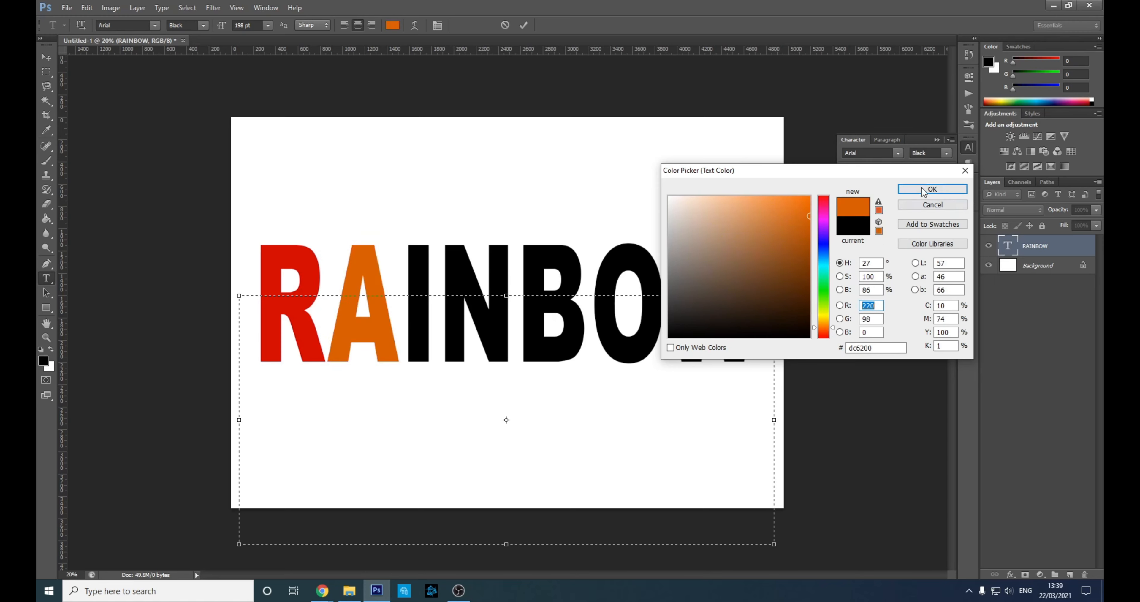
click(932, 190)
Recolor the letter I yellow, hex dccf00, by sampling the orange A and shifting only its hue.
key(Right)
key(shift+Right)
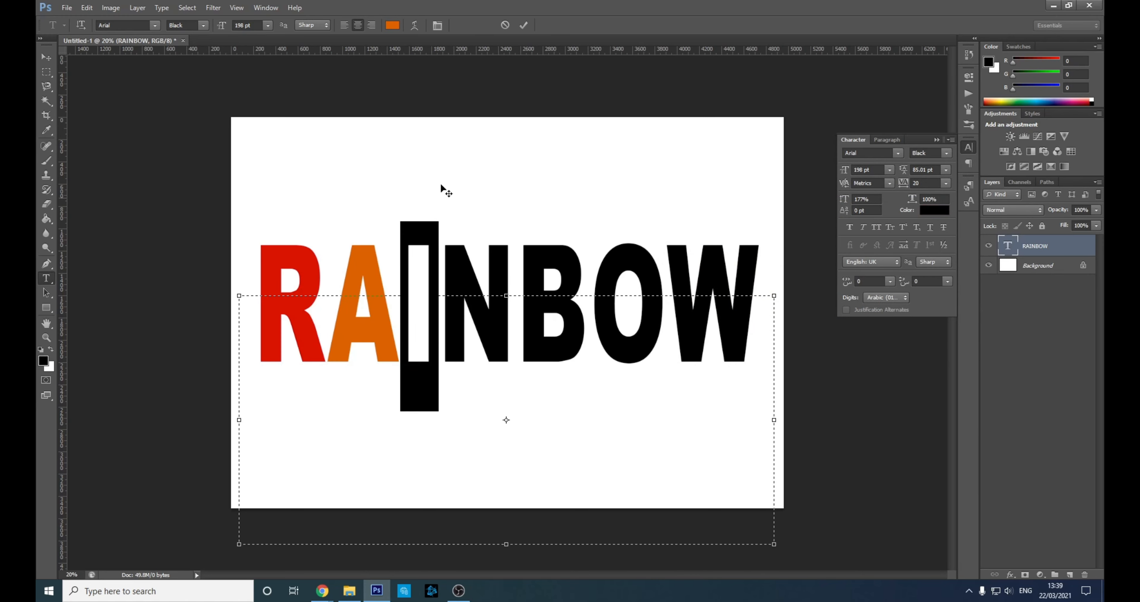
click(398, 26)
click(383, 323)
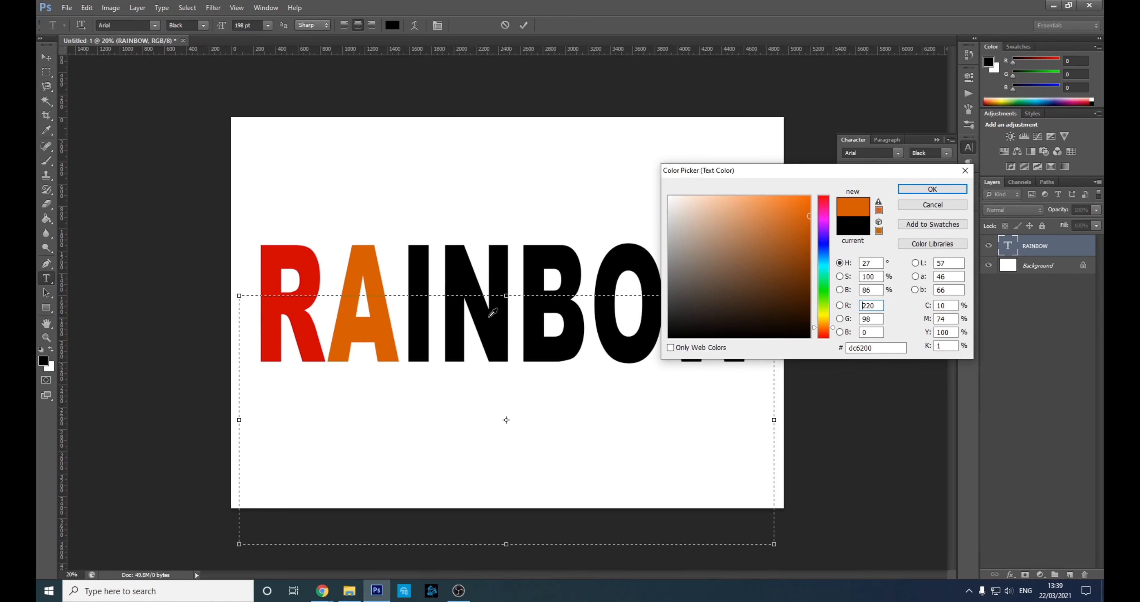
click(824, 317)
click(825, 311)
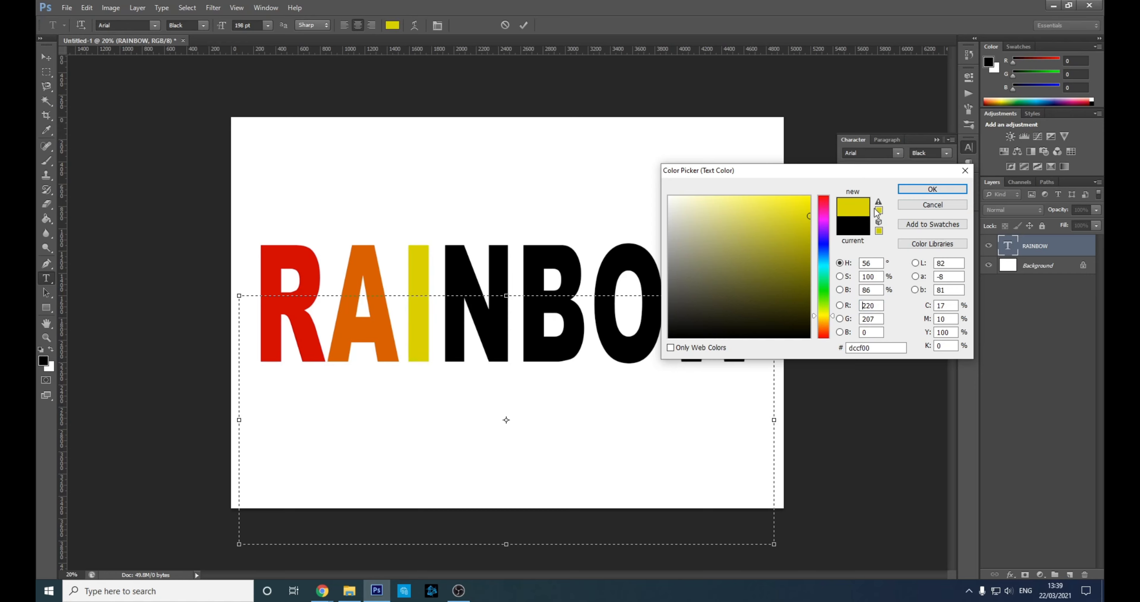
click(929, 189)
Recolor the letter N green, hex 72dc00, by sampling the yellow I and shifting its hue.
drag(448, 312, 516, 312)
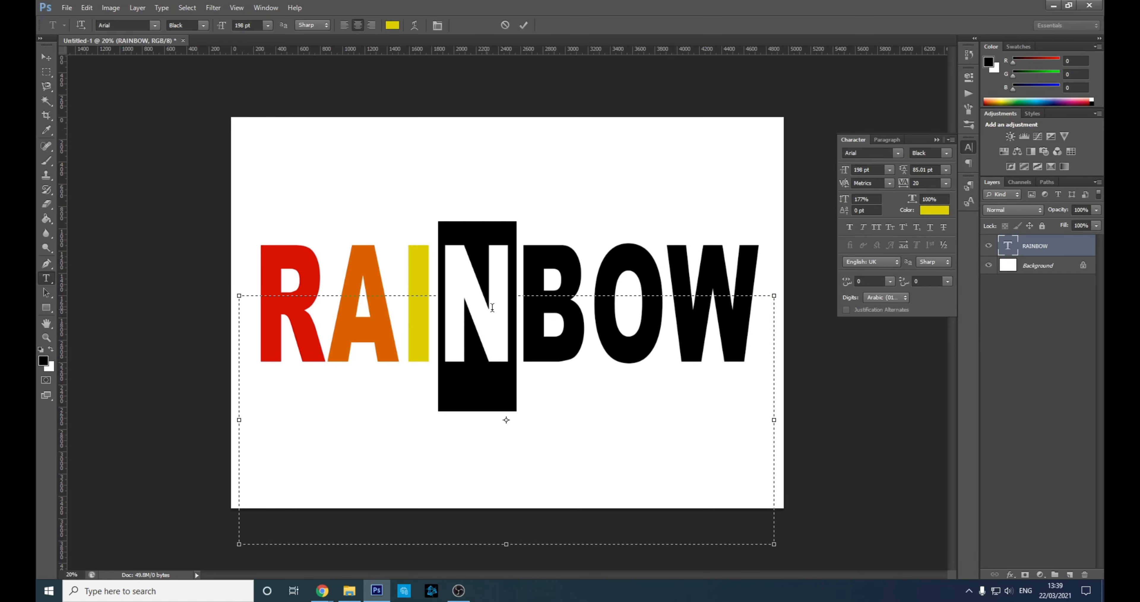
click(393, 25)
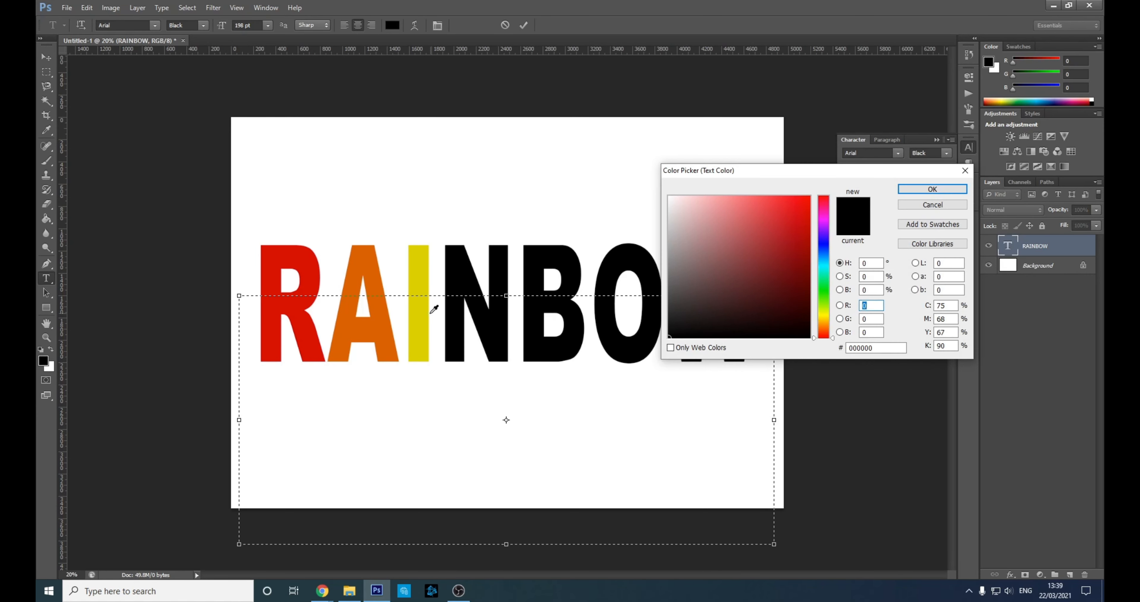
click(426, 310)
click(825, 303)
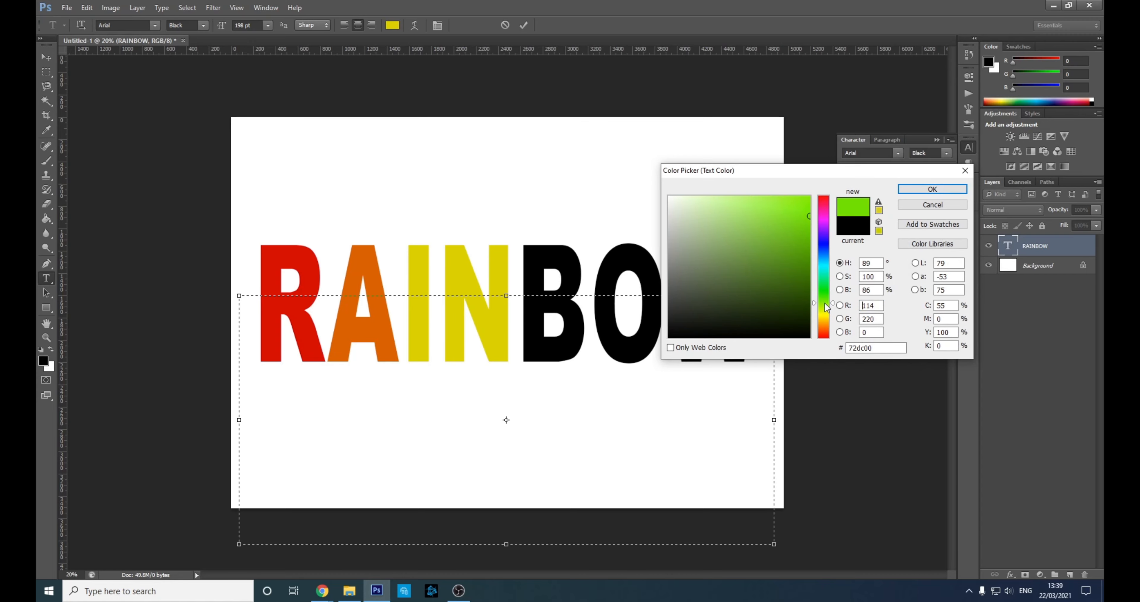
click(932, 190)
Recolor the letter B turquoise, hex 00dcb0, by sampling the green N and shifting its hue.
drag(516, 312, 588, 309)
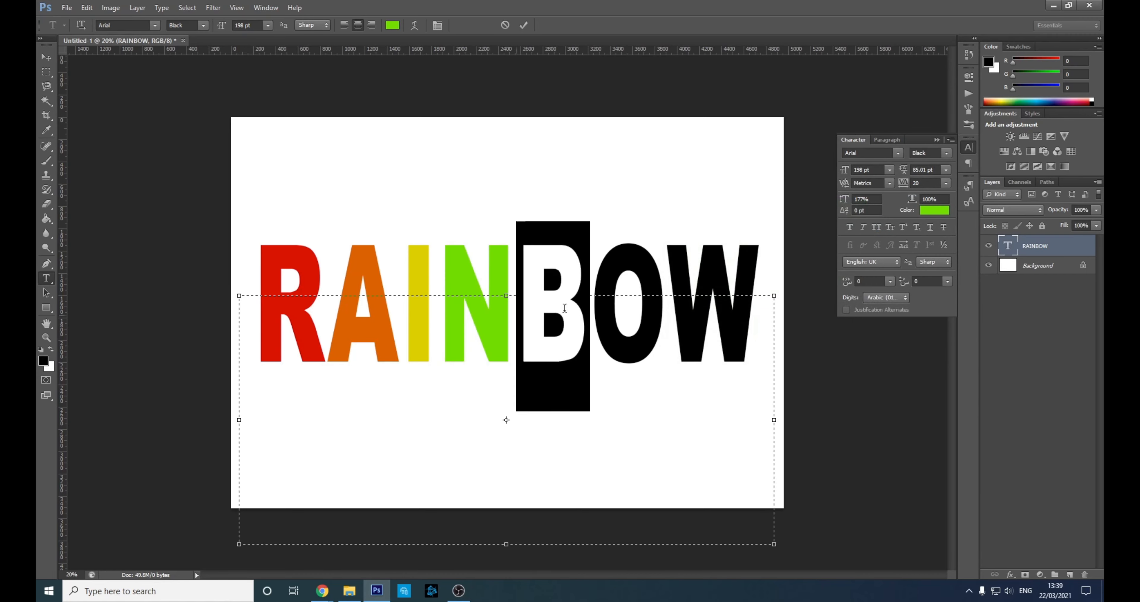
click(392, 24)
click(501, 313)
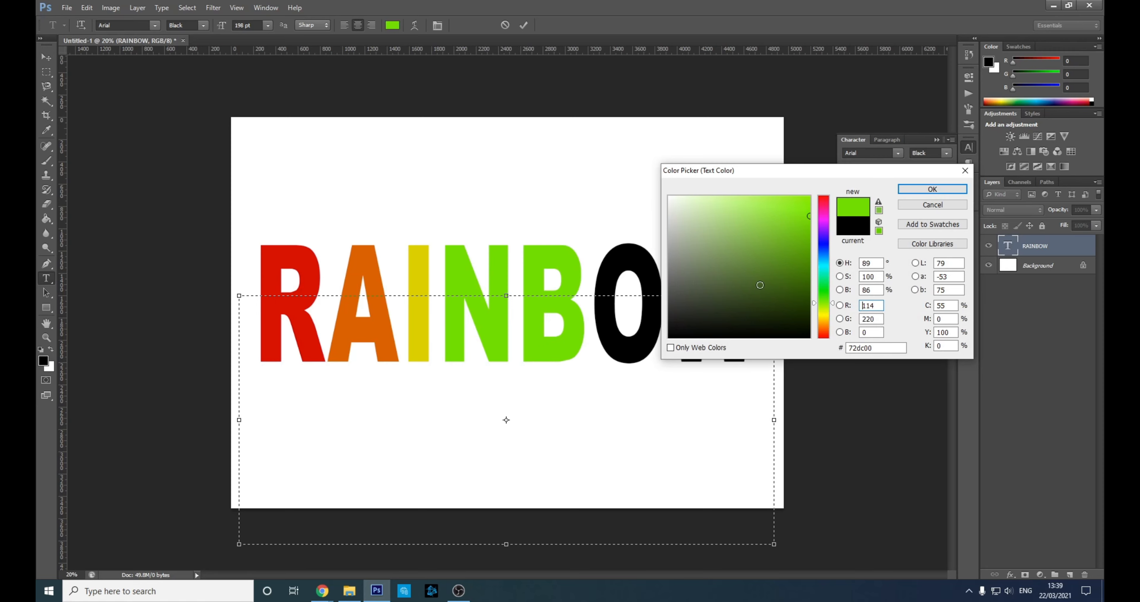
click(827, 271)
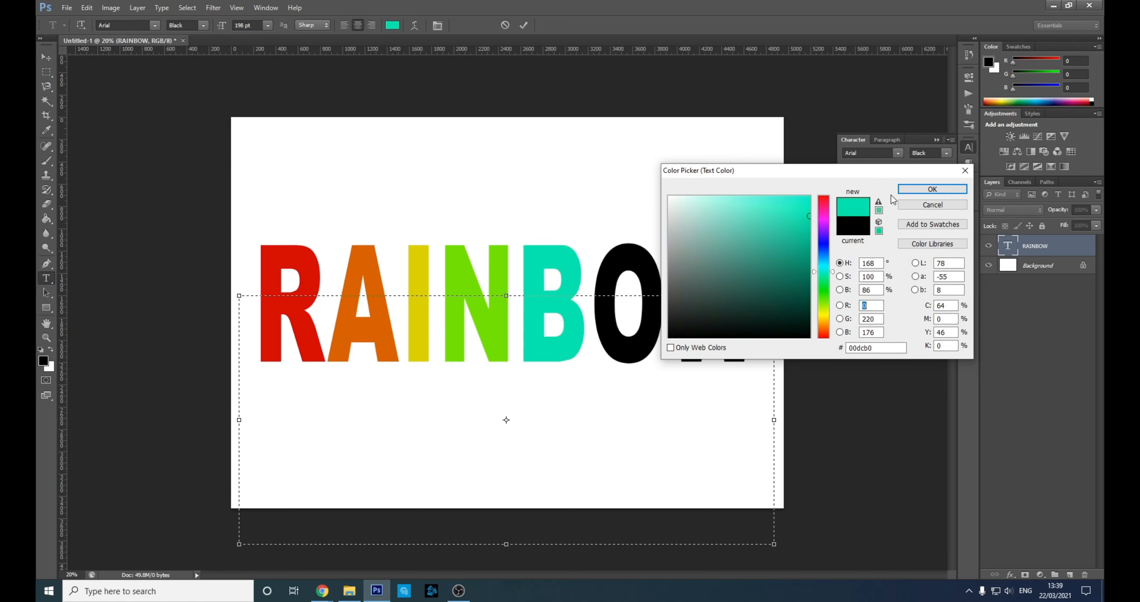
click(916, 189)
Recolor the letter O blue, hex 0a00dc, by sampling the turquoise B and shifting its hue.
key(Right)
key(shift+Right)
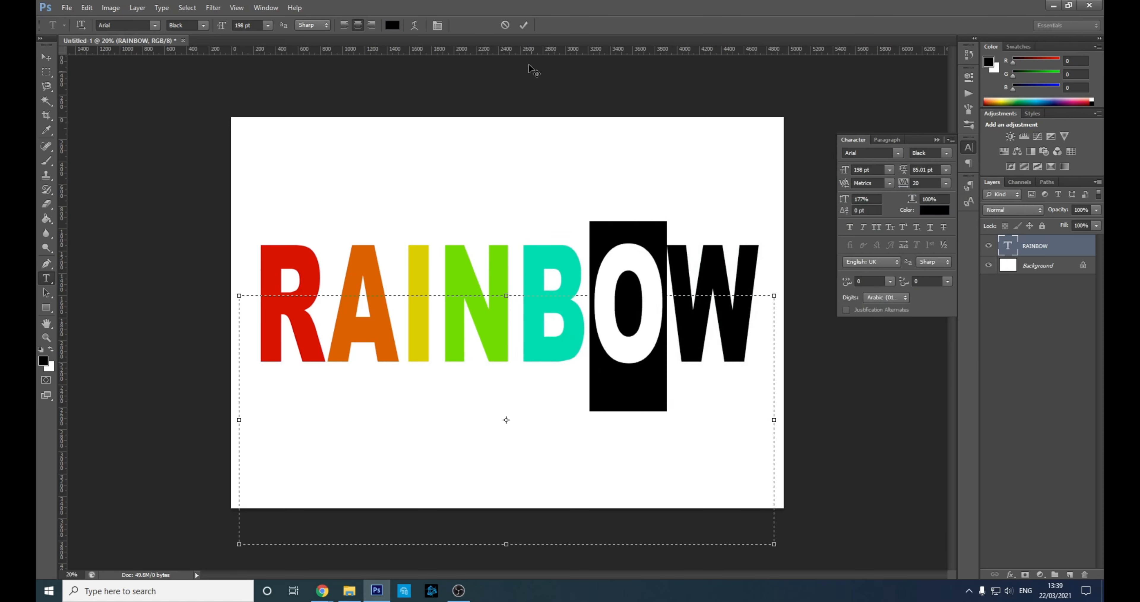
click(393, 25)
click(824, 272)
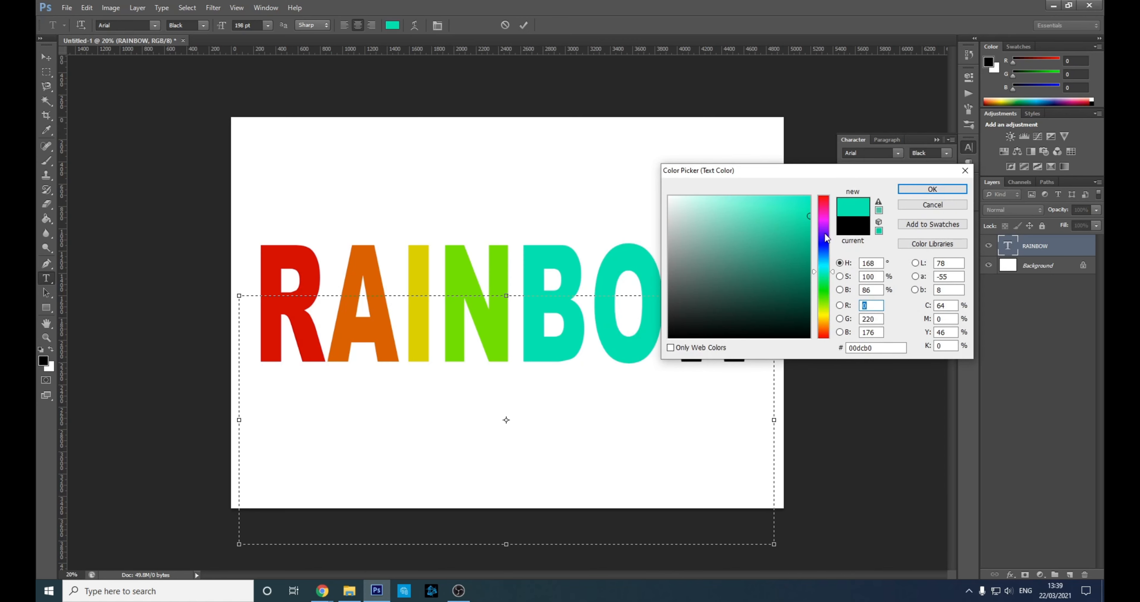
click(826, 242)
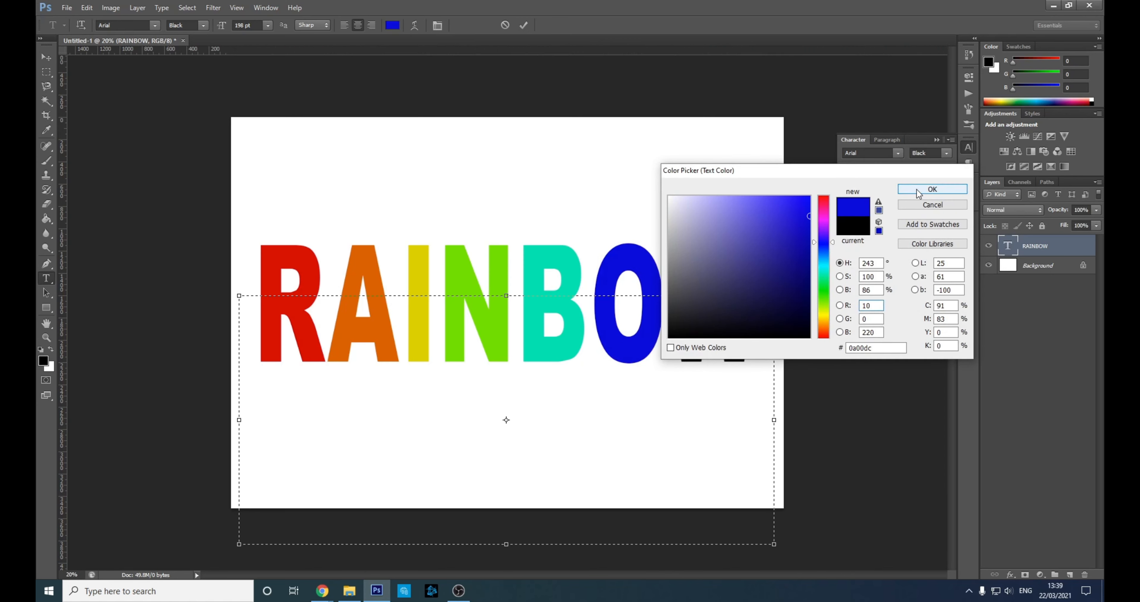
click(918, 193)
Recolor the last letter, W, purple, hex c500dc, by shifting the hue of the O's blue.
key(Right)
key(shift+Right)
click(393, 25)
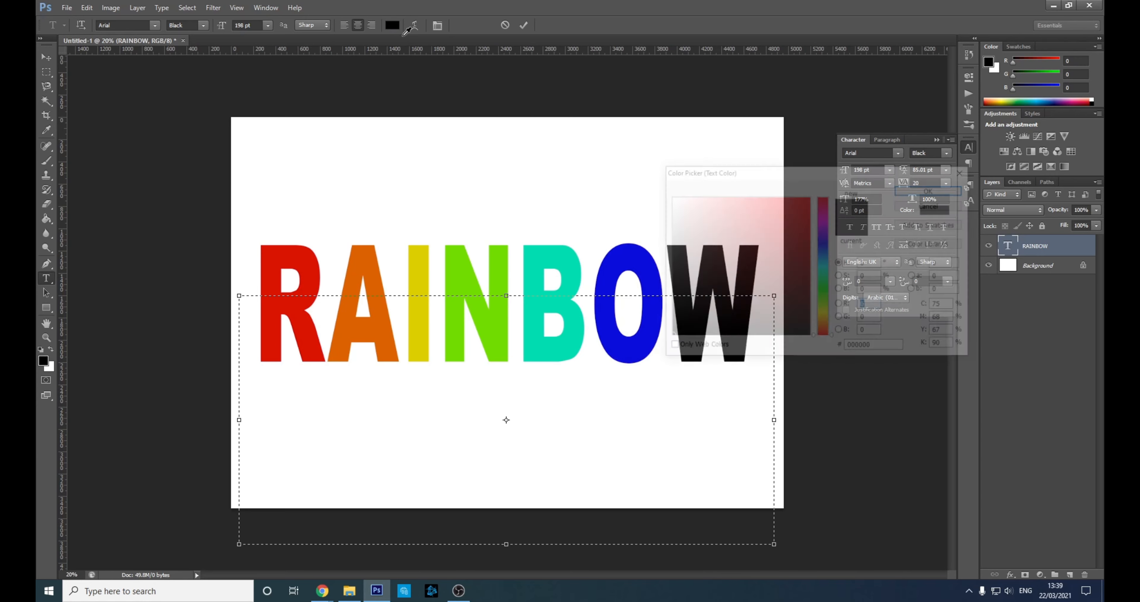
click(826, 223)
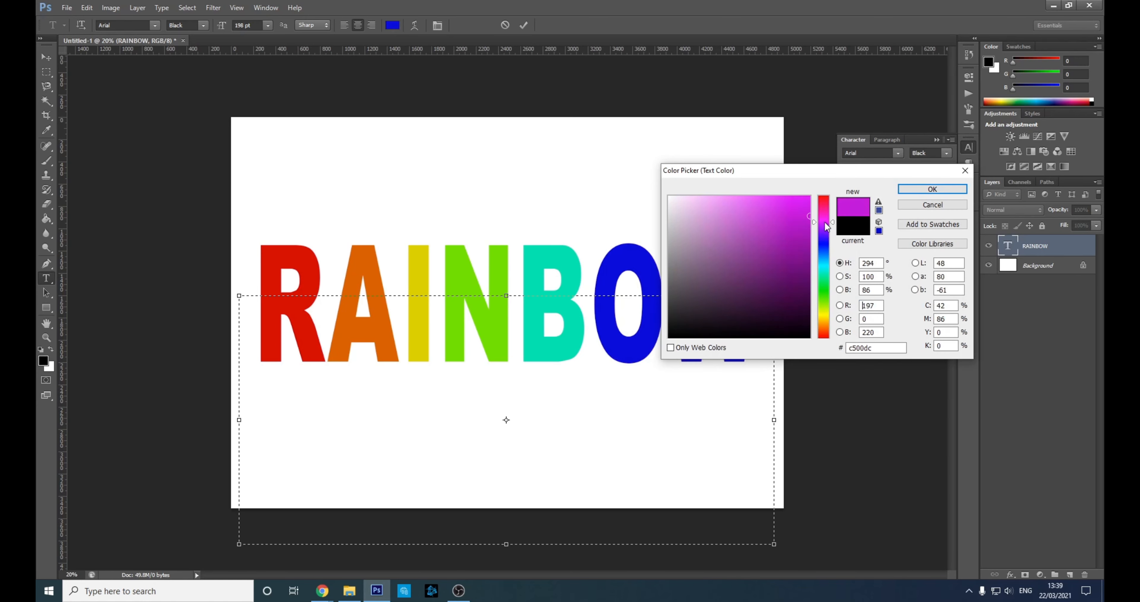
click(913, 190)
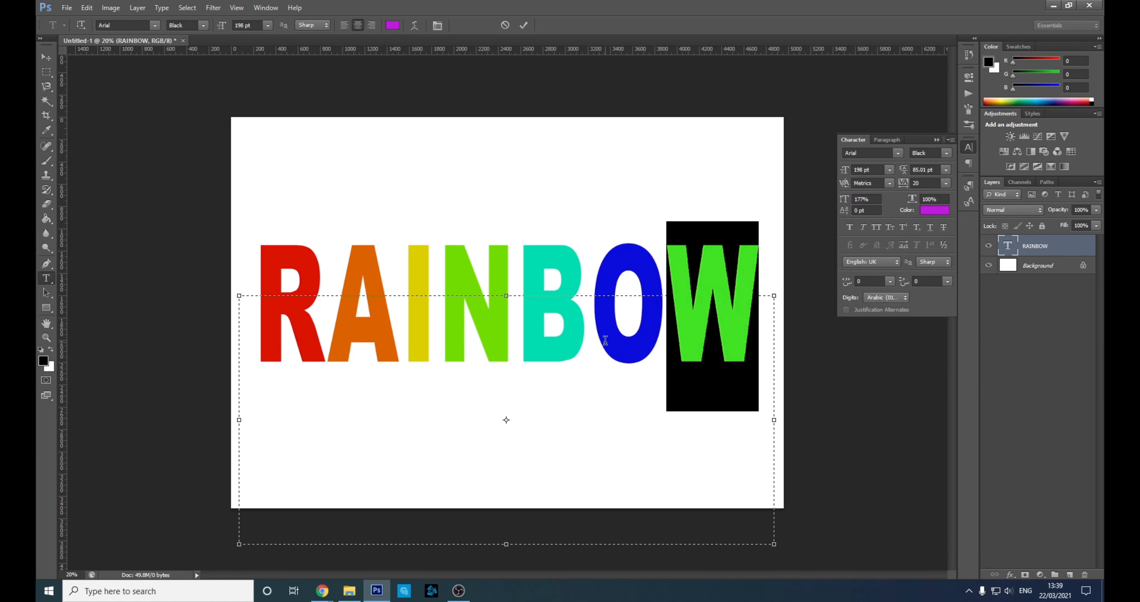
Finish editing the text and rasterize the RAINBOW type layer.
click(595, 338)
click(48, 56)
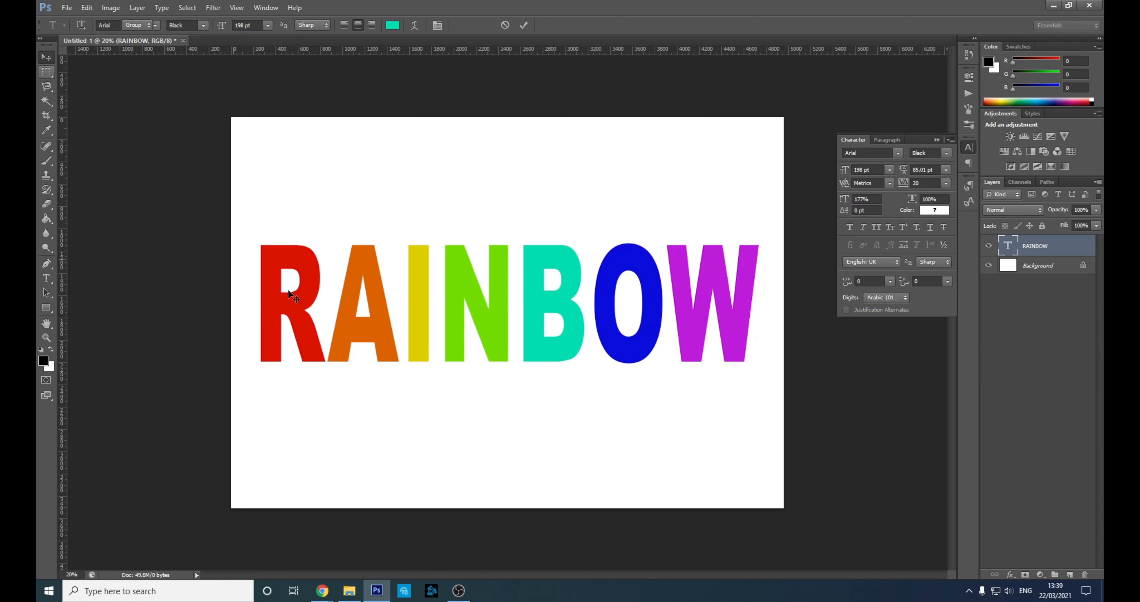
right_click(1038, 245)
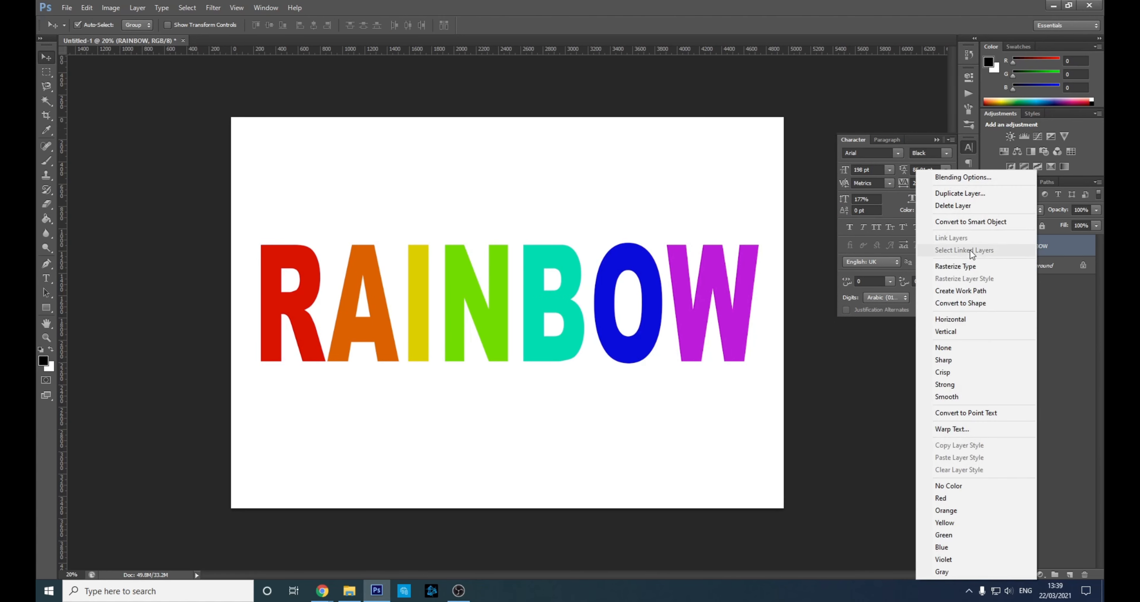
click(963, 265)
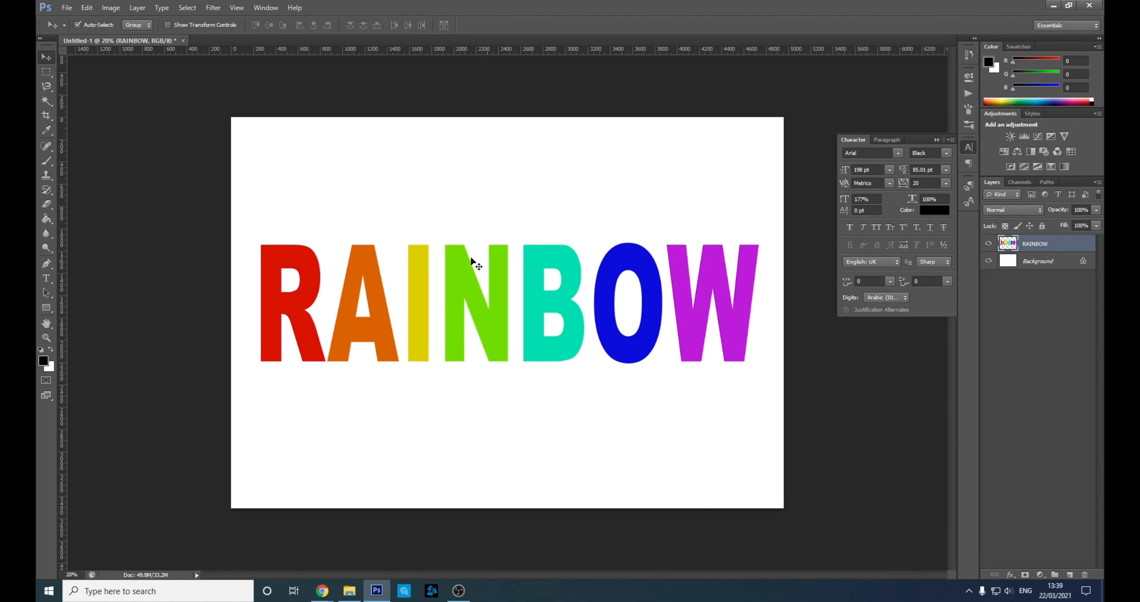
Marquee-select AINBOW and cut it to a new layer, and from that layer cut INBOW to another new layer.
click(47, 72)
drag(786, 222, 327, 385)
right_click(371, 317)
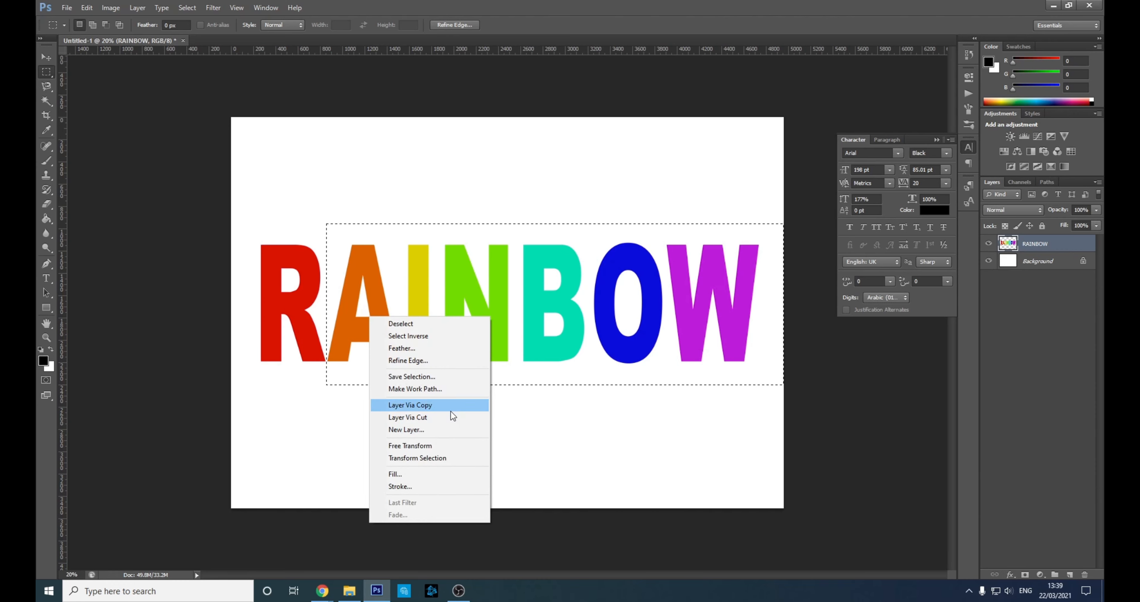
click(441, 418)
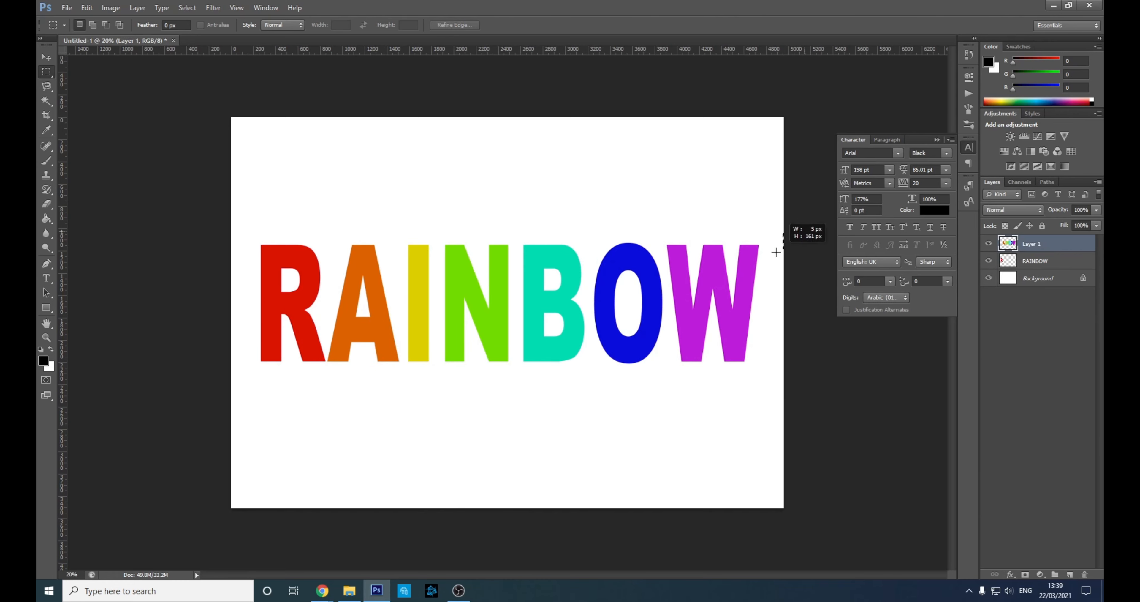
drag(776, 252, 404, 373)
right_click(448, 329)
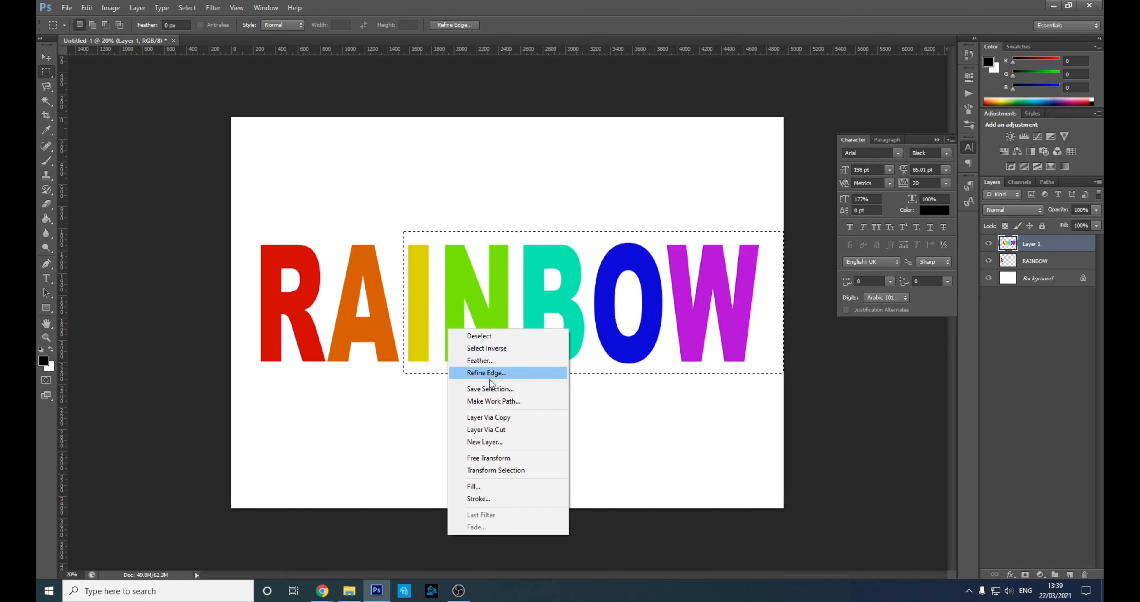
click(496, 427)
Cut the letters NBOW to a new layer, and from that layer cut BOW to another new layer.
drag(783, 213, 437, 394)
right_click(520, 309)
click(564, 414)
drag(826, 216, 515, 376)
right_click(539, 341)
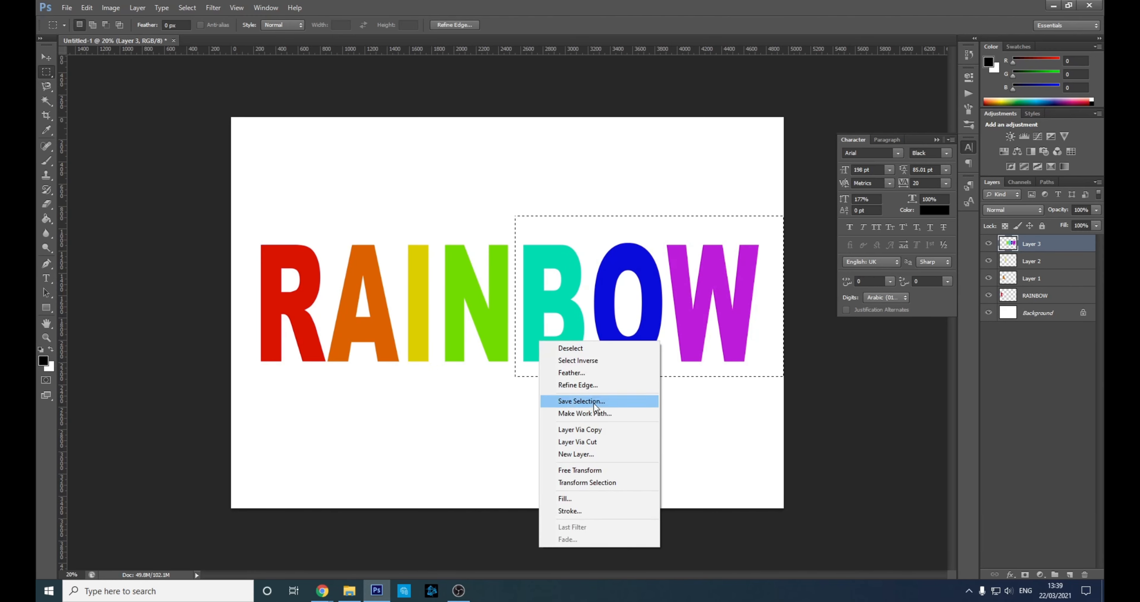
click(577, 442)
Cut the letters OW to a new layer, and from that layer cut W to its own layer.
drag(783, 220, 593, 381)
right_click(629, 326)
click(682, 428)
drag(783, 224, 664, 373)
right_click(702, 334)
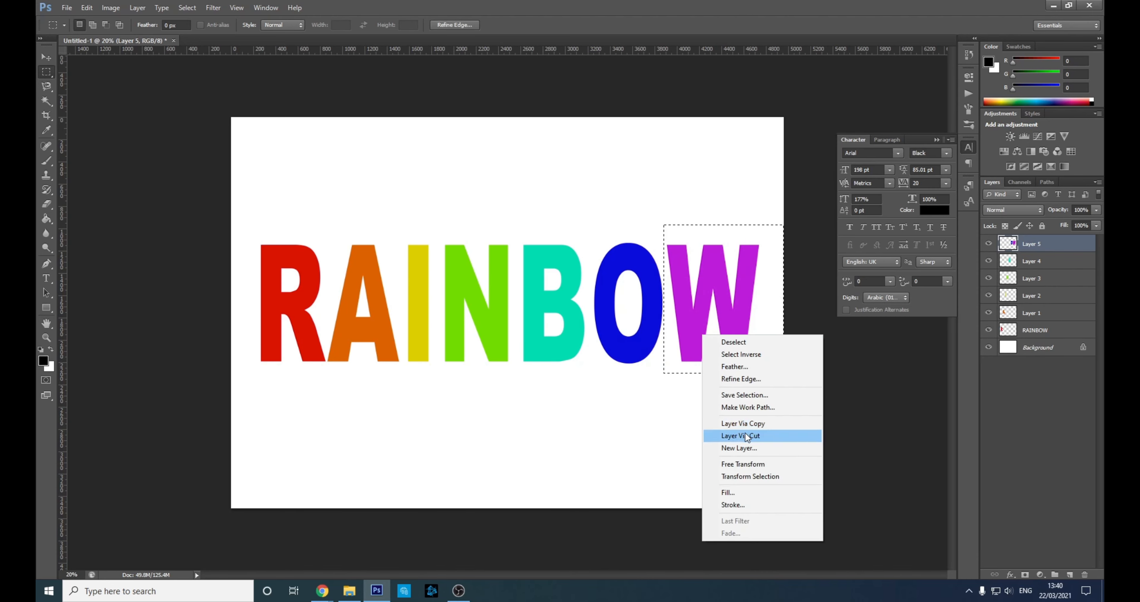
click(745, 436)
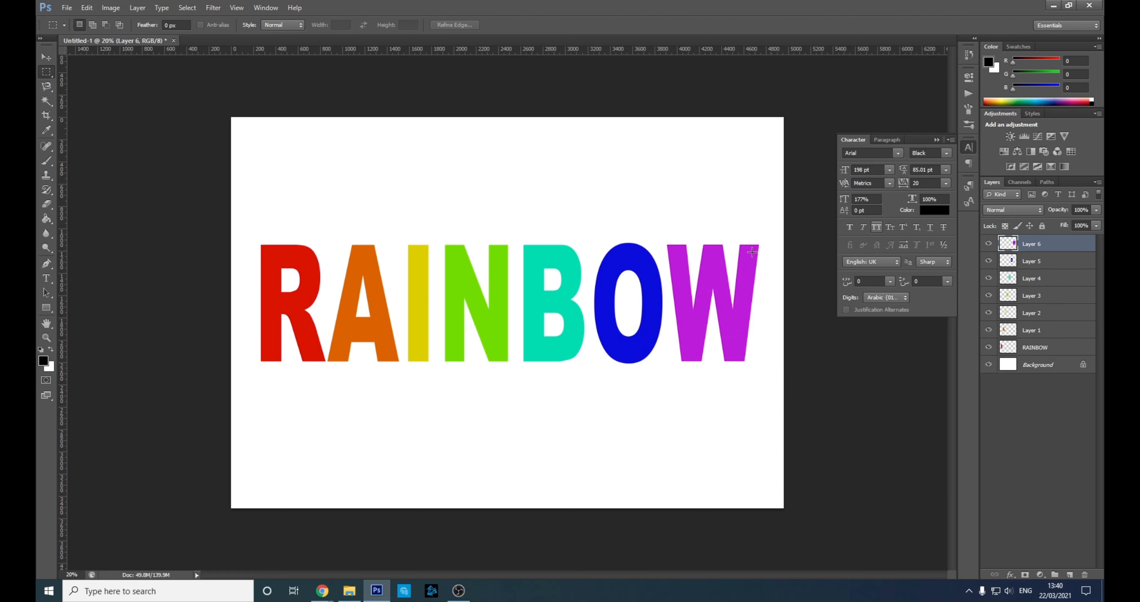
Move the A left to slightly overlap the R, and the I left to overlap the A's edge.
click(49, 62)
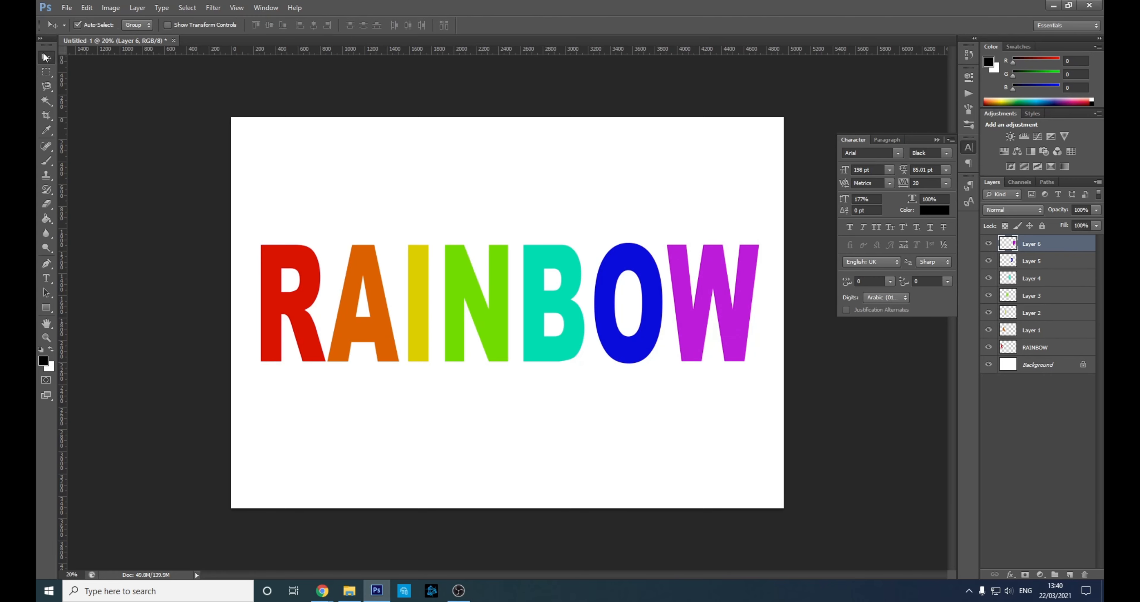
click(374, 332)
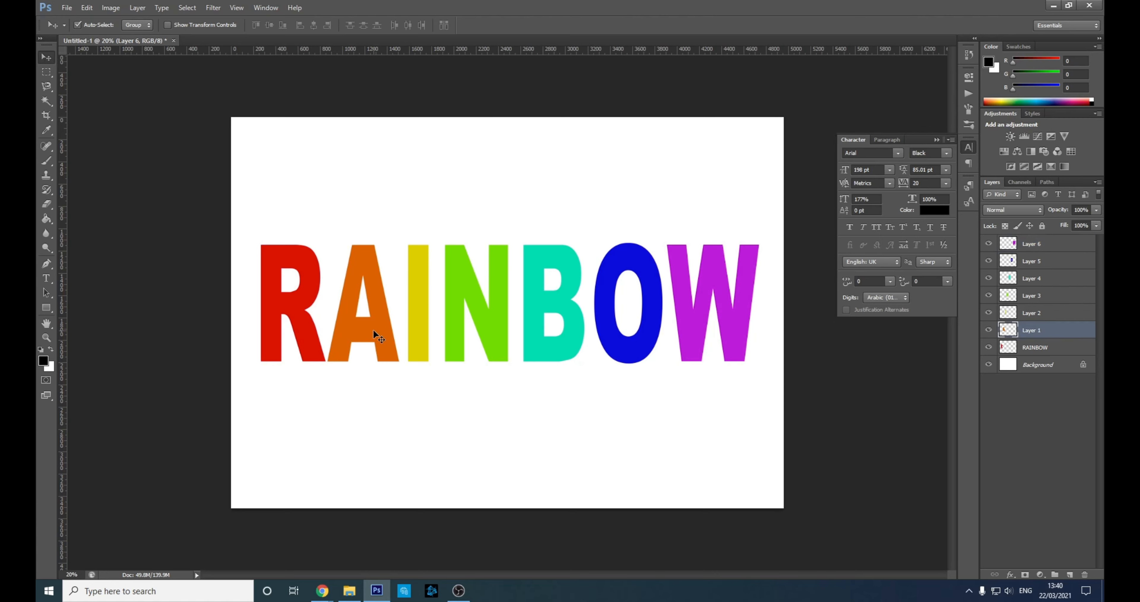
mouse_move(373, 338)
mouse_down()
mouse_move(387, 335)
mouse_move(334, 329)
mouse_move(437, 344)
mouse_move(346, 340)
mouse_move(382, 343)
mouse_move(358, 350)
mouse_move(396, 331)
mouse_move(382, 339)
mouse_up()
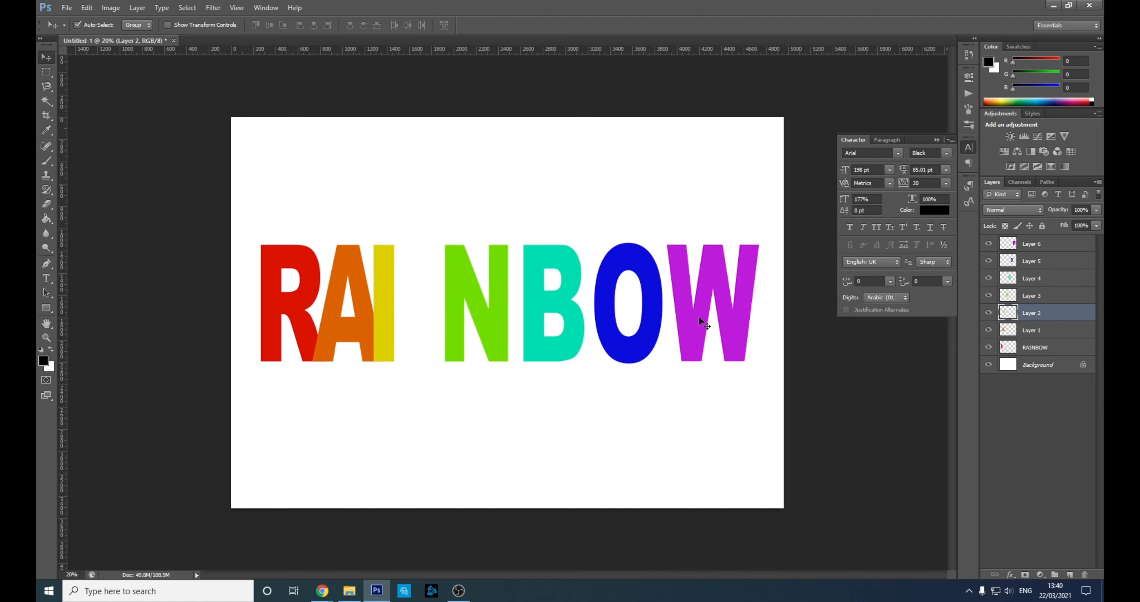
Move the N, B, O and W left one by one so each slightly overlaps the letter before it.
drag(495, 332, 432, 338)
drag(530, 332, 447, 338)
click(613, 336)
drag(613, 336, 503, 337)
click(689, 337)
drag(689, 338, 557, 335)
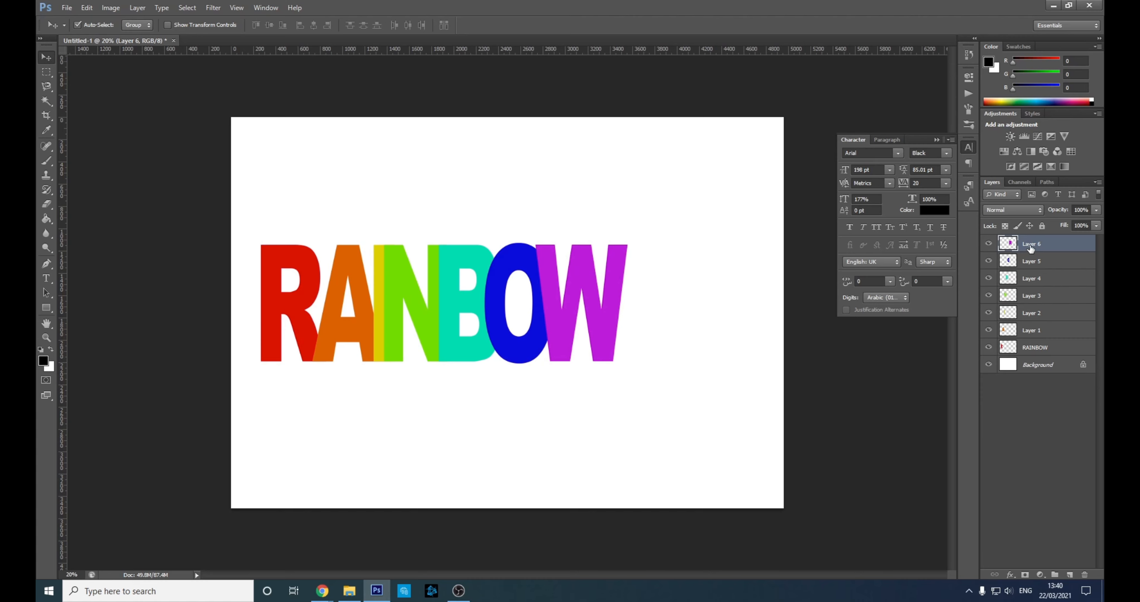
Select all seven letter layers and enlarge them together proportionally to about 138.7%, keeping the lower-left corner in place.
shift+click(1051, 349)
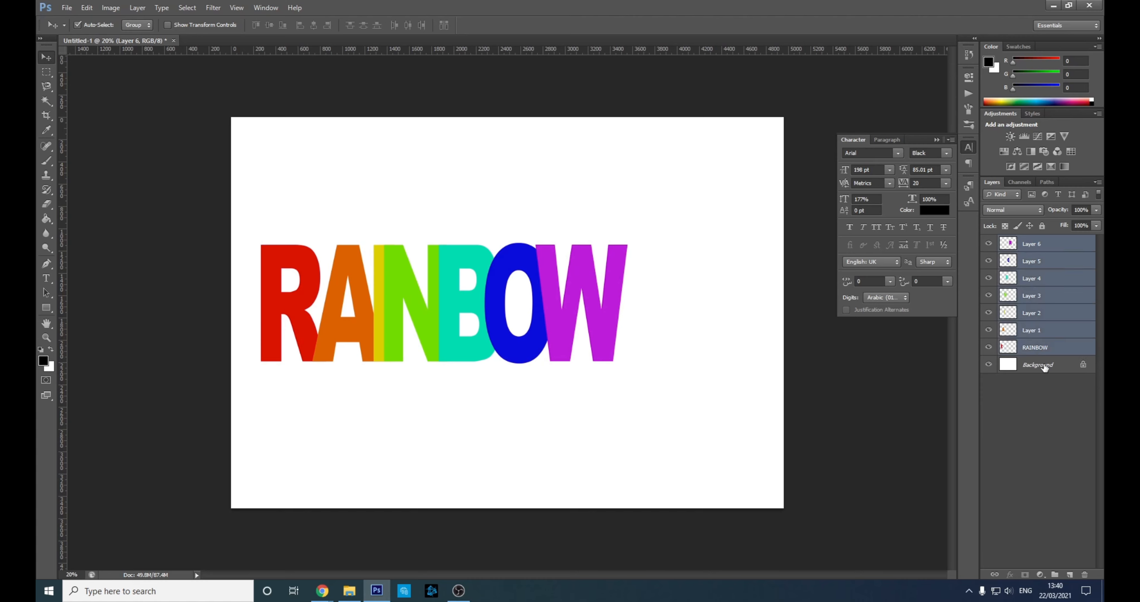
key(ctrl+t)
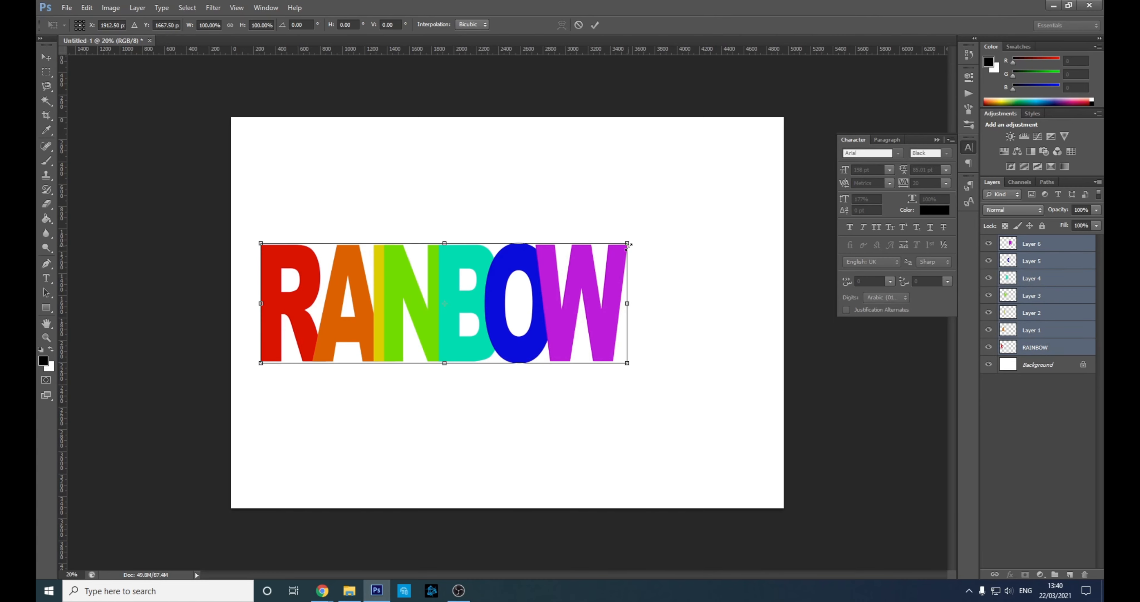
drag(628, 244, 769, 196)
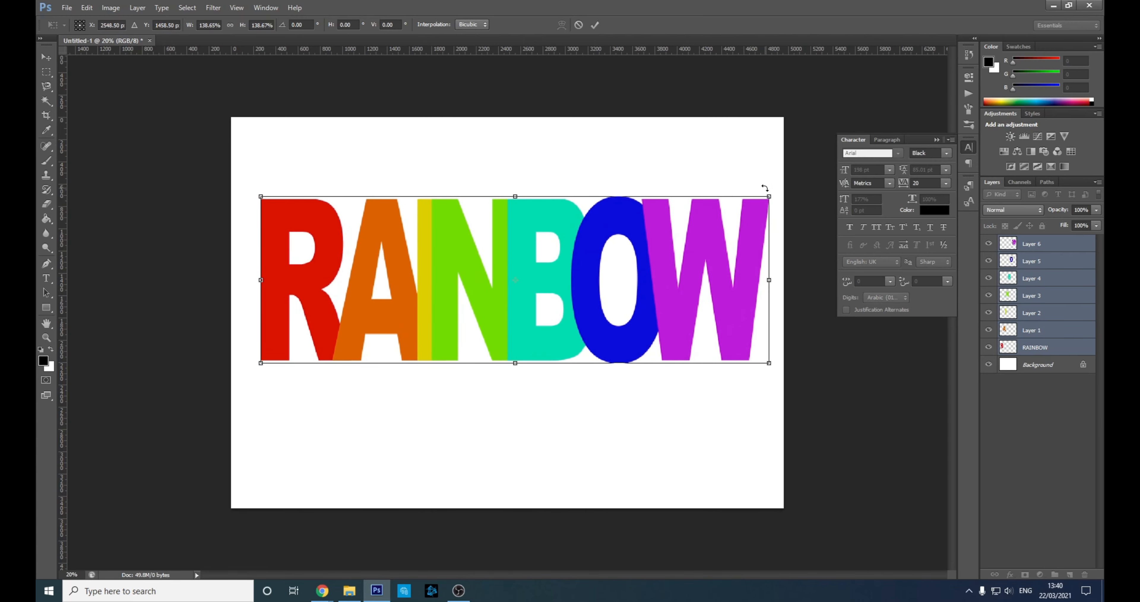
key(Return)
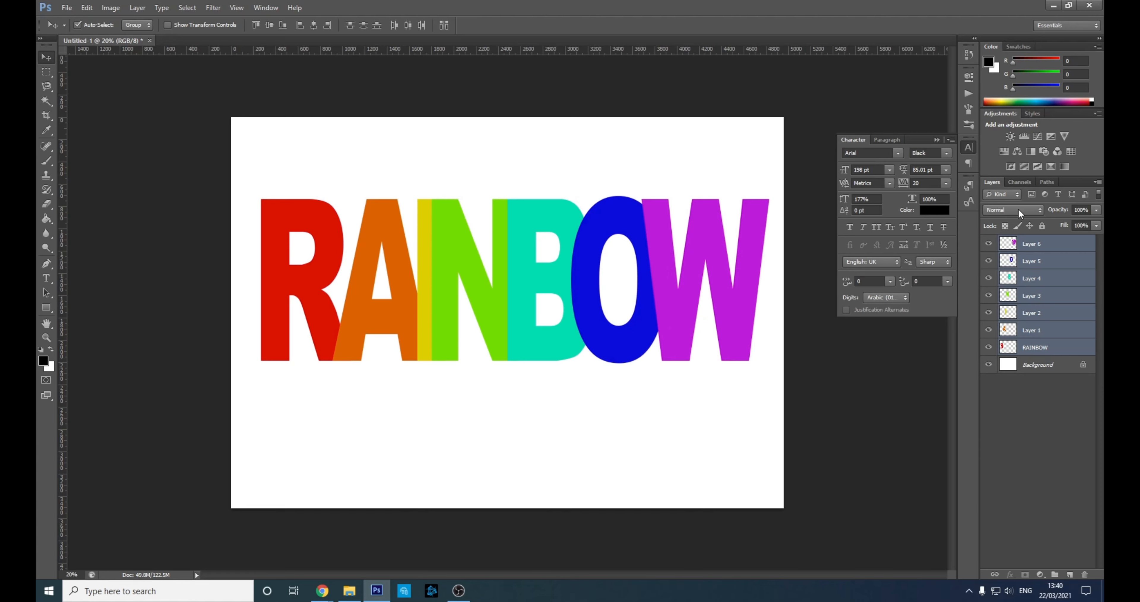
Set the blend mode of the selected letter layers to Multiply.
click(1004, 209)
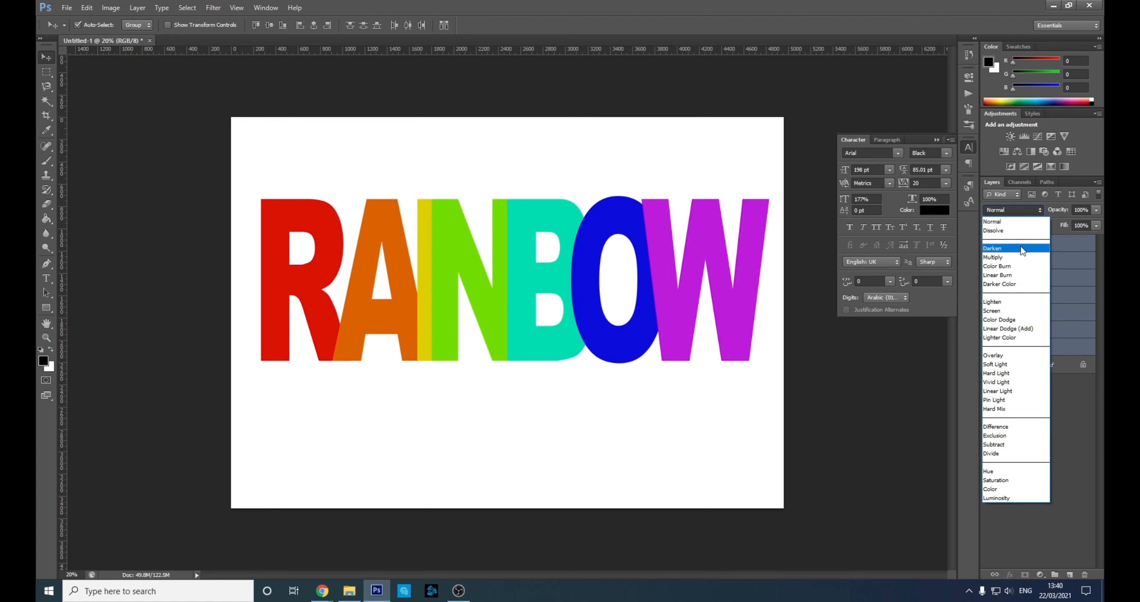
click(1013, 259)
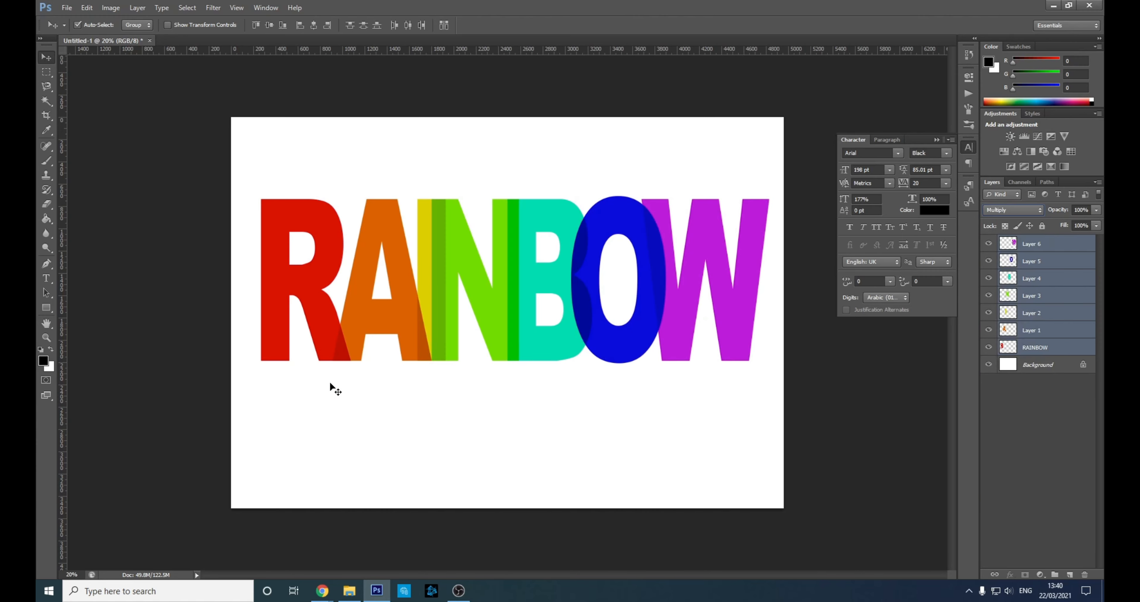
Add a new empty layer directly above Layer 6, the W letter layer.
click(1054, 249)
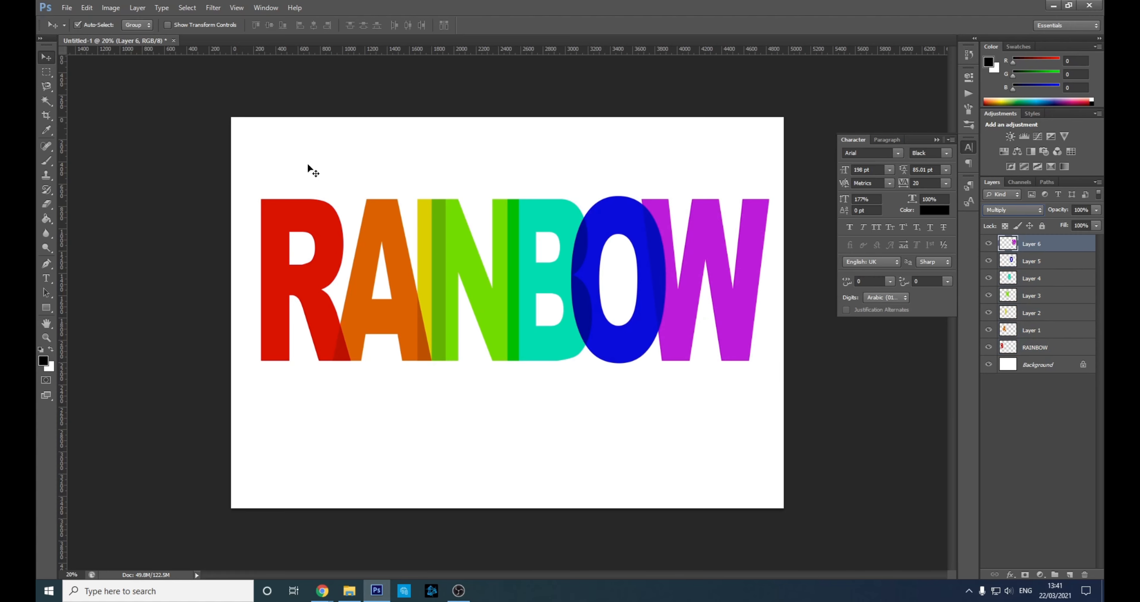
shift+click(1030, 347)
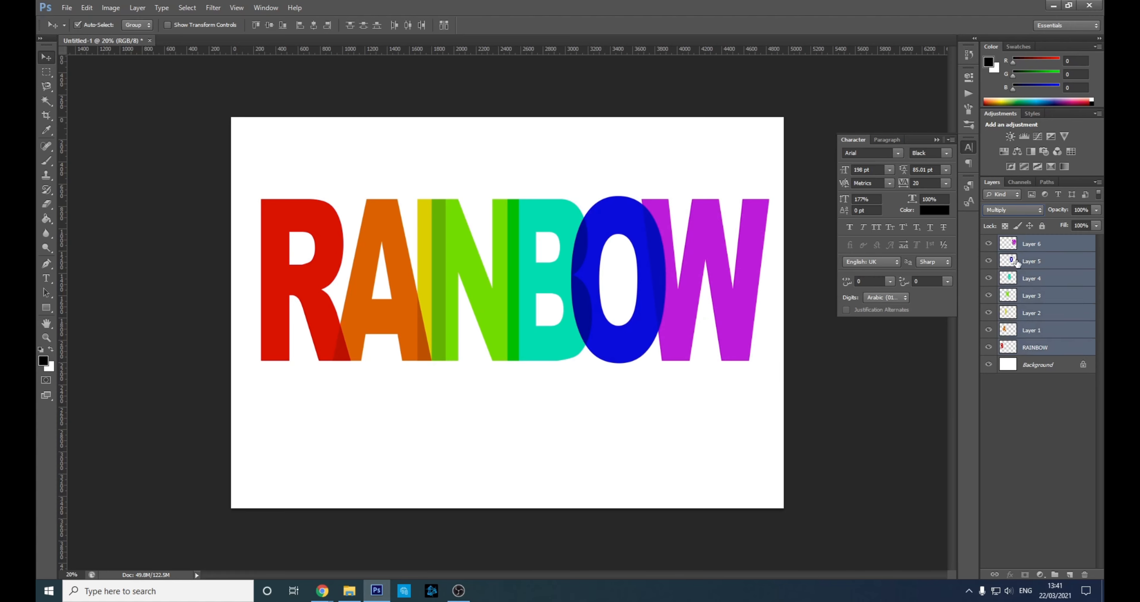
click(46, 101)
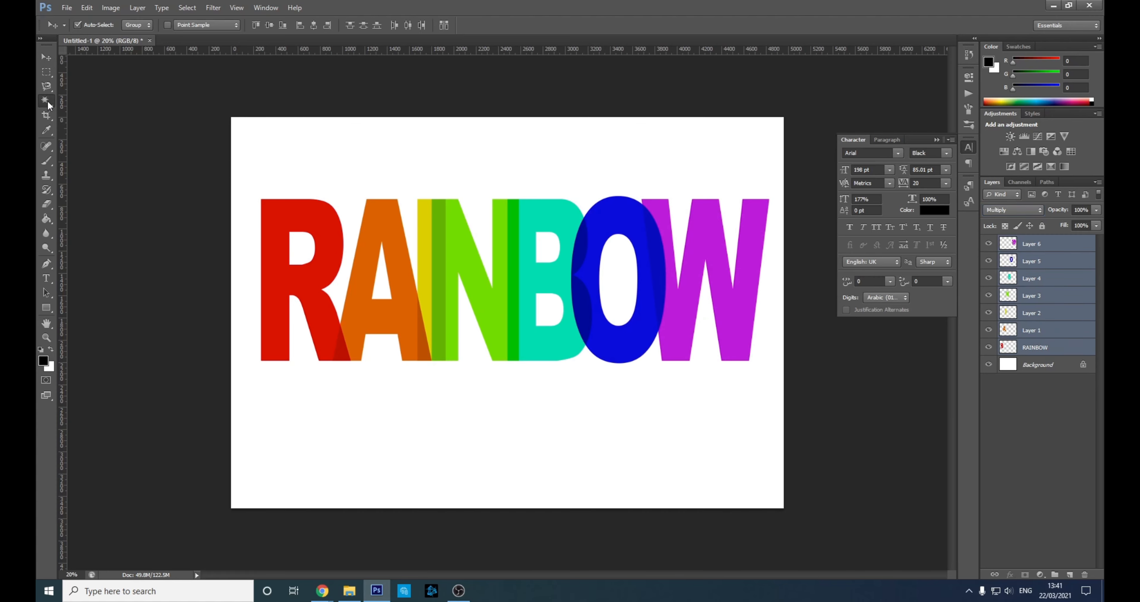
click(1078, 246)
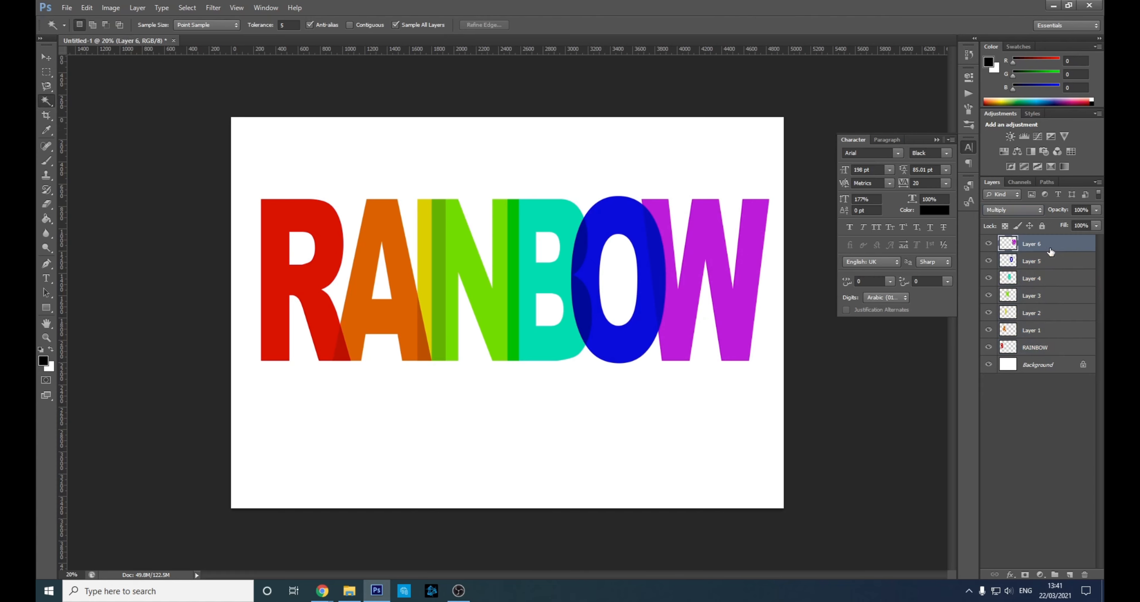
click(1070, 574)
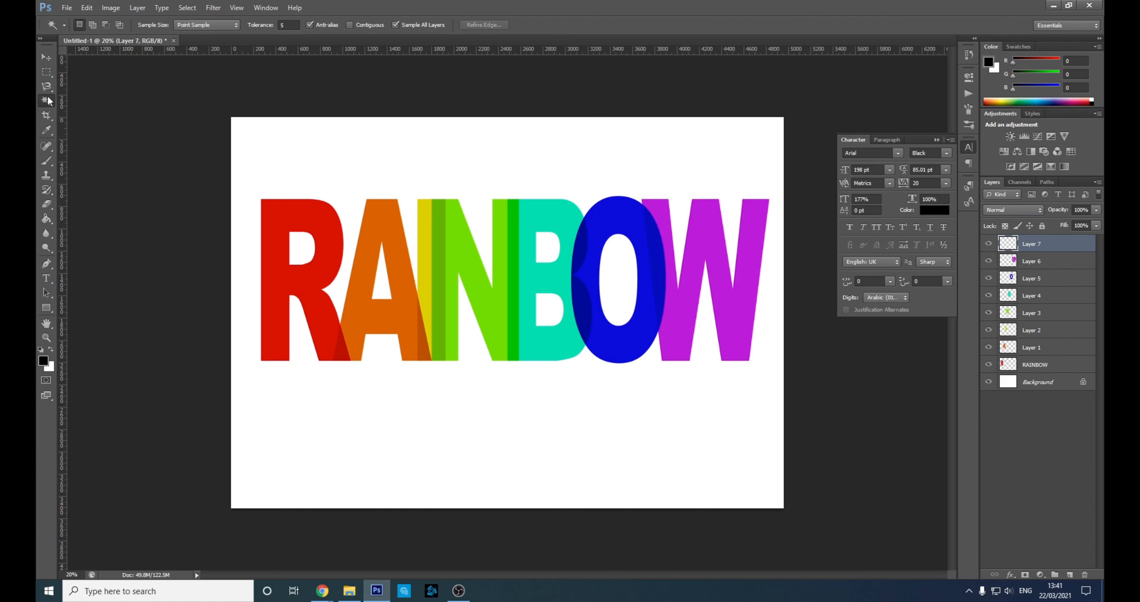
Try selecting the empty area around the W on Layer 6 with the Magic Wand and Sample All Layers turned off.
click(396, 25)
click(1038, 262)
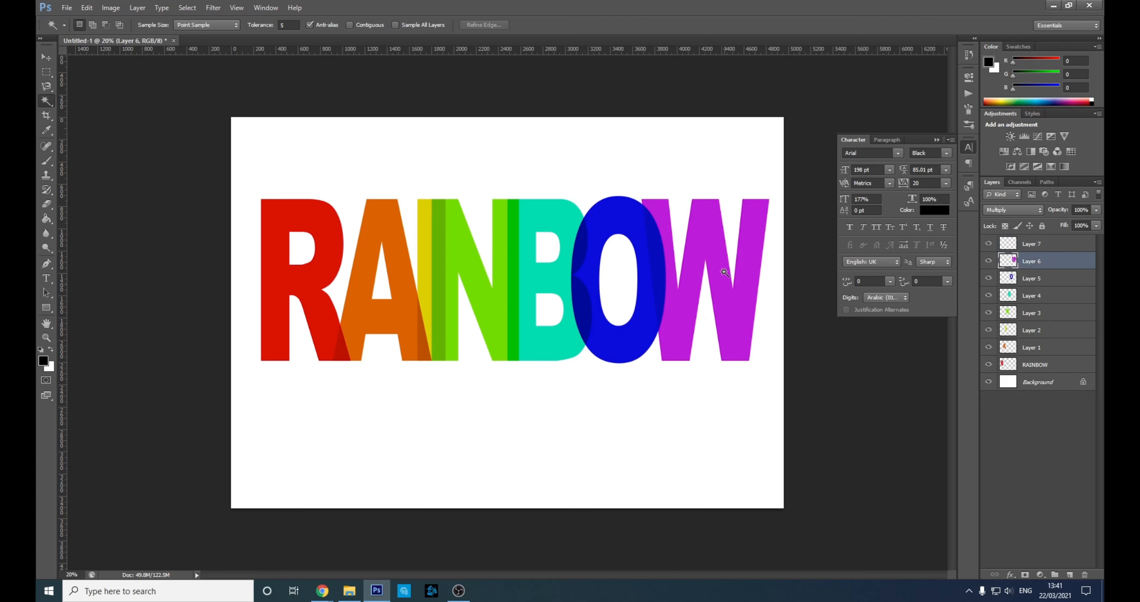
click(682, 250)
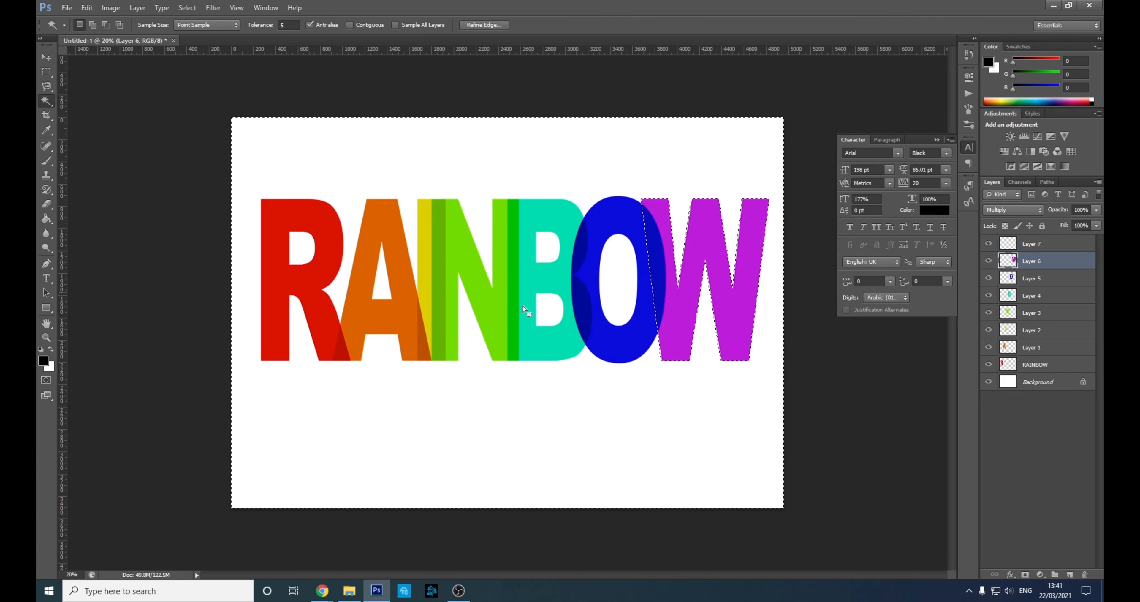
On the new empty layer, select the white around all letters with Sample All Layers enabled, and invert the selection.
click(1042, 244)
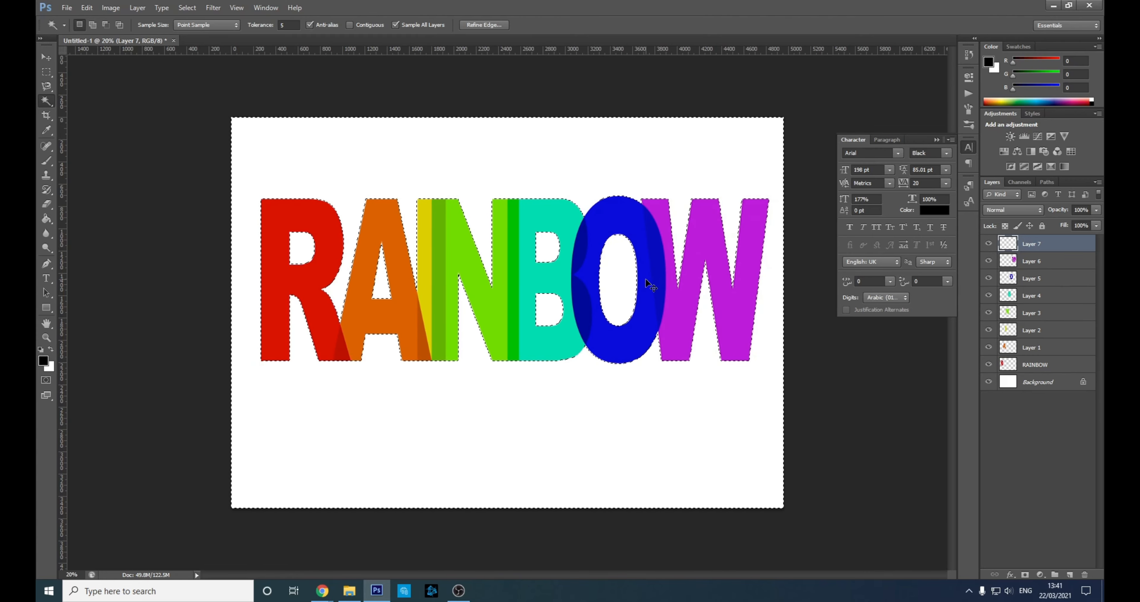
key(ctrl+shift+i)
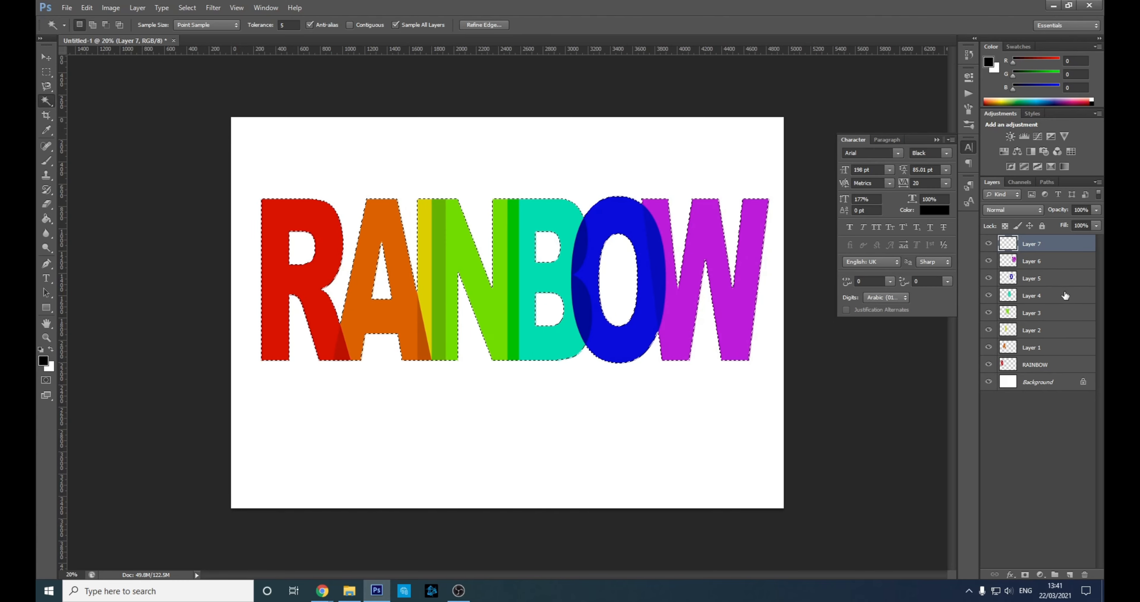
Paint a soft white fade along the upper part of all selected letters with a 1400 px, 0% hardness brush.
key(b)
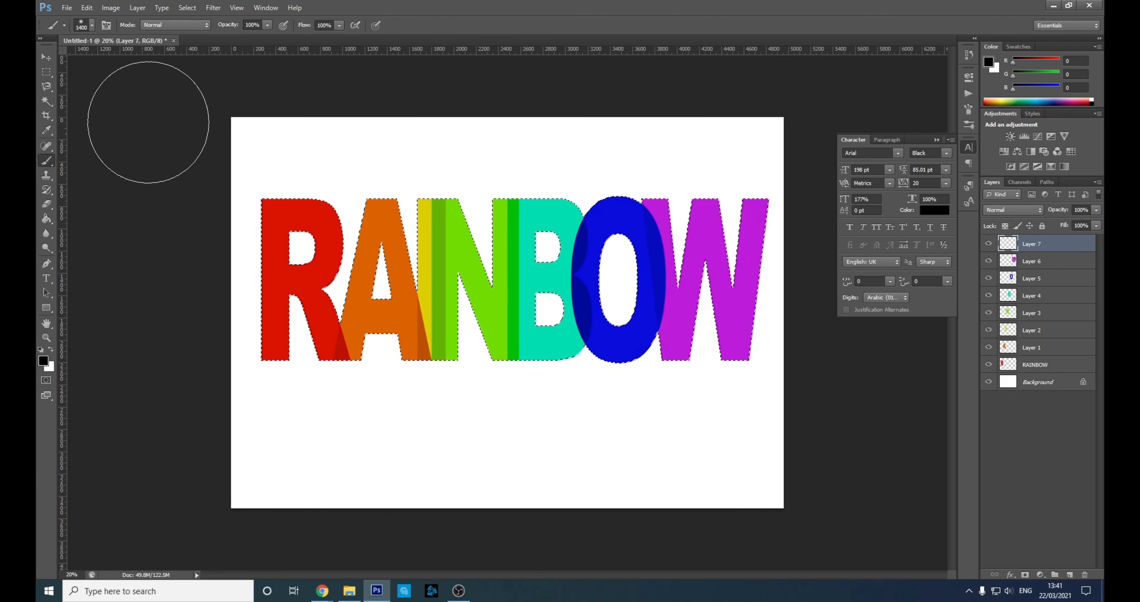
click(92, 25)
click(92, 25)
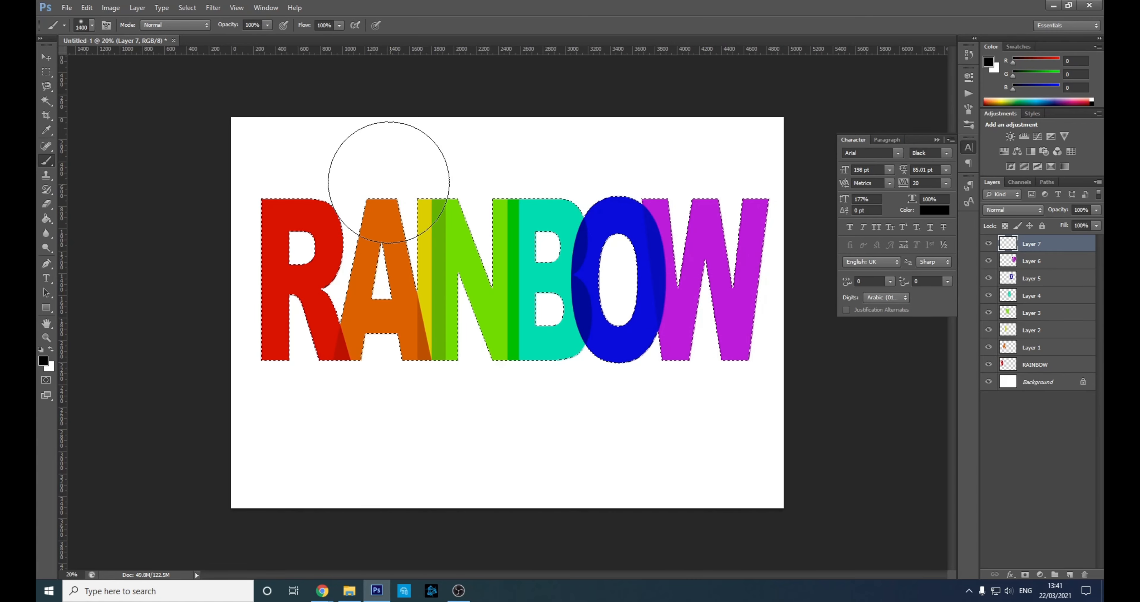
click(91, 27)
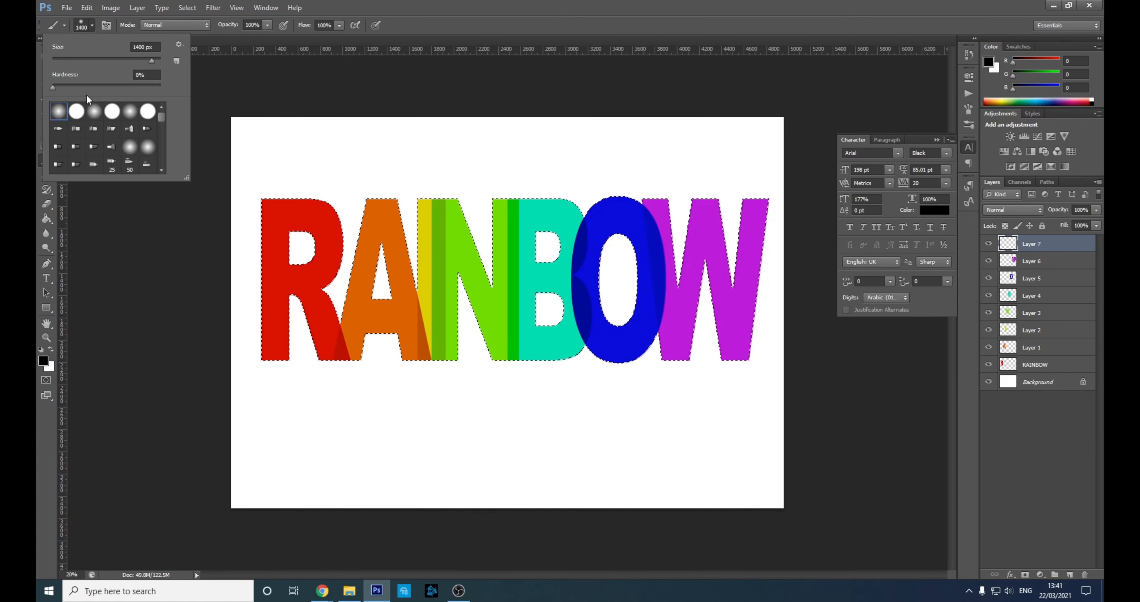
click(94, 25)
click(988, 62)
drag(718, 196, 608, 158)
click(949, 193)
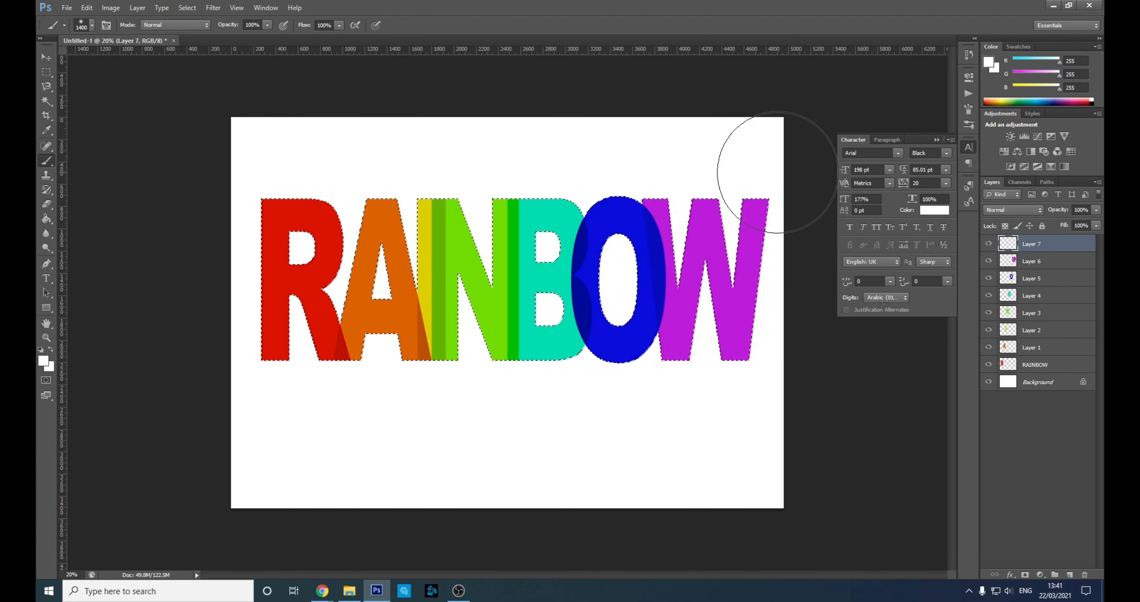
click(214, 158)
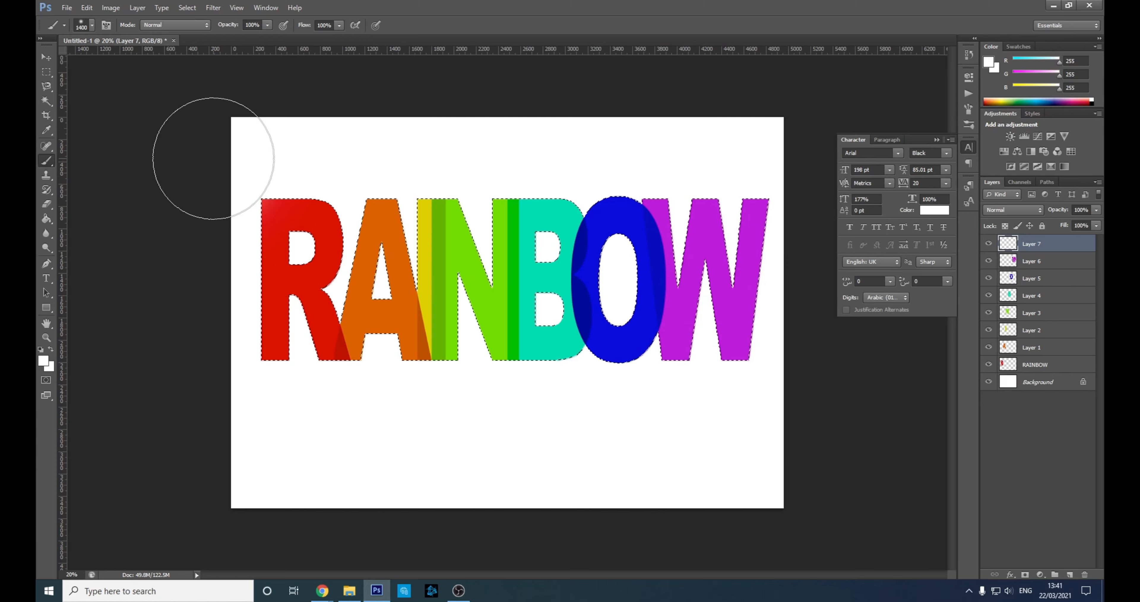
mouse_move(213, 158)
mouse_down()
mouse_move(842, 153)
mouse_move(221, 187)
mouse_move(847, 213)
mouse_move(89, 191)
mouse_move(847, 216)
mouse_move(122, 200)
mouse_up()
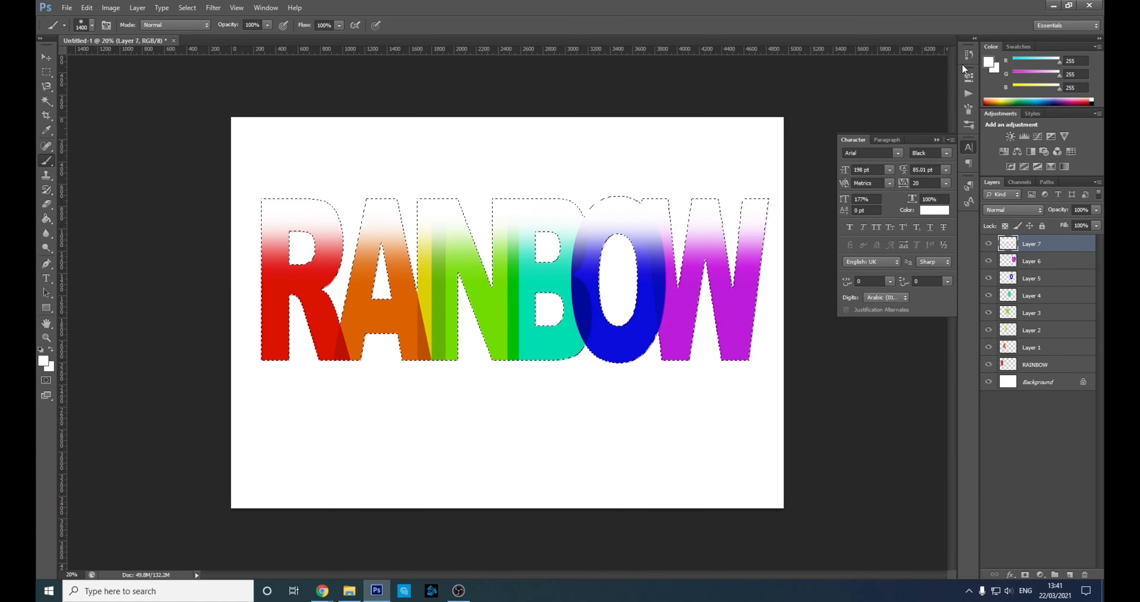
Set the foreground color to black (000000) and paint a soft black fade along the lower part of all selected letters.
click(990, 62)
drag(684, 313, 671, 336)
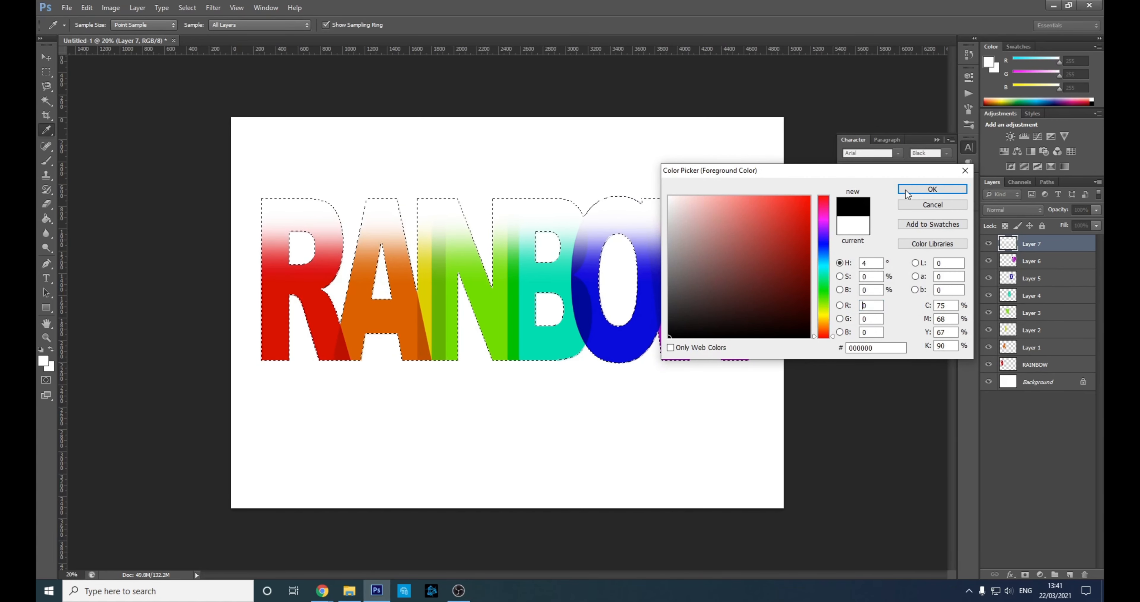
click(933, 189)
key(b)
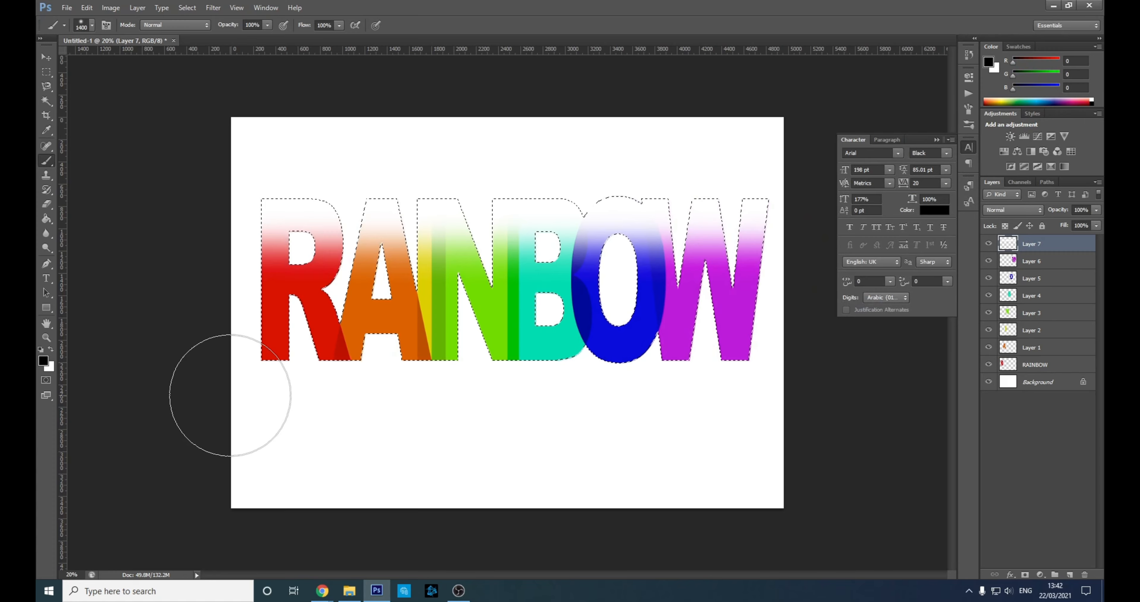
mouse_move(229, 396)
mouse_down()
mouse_move(564, 398)
mouse_move(412, 401)
mouse_move(696, 423)
mouse_move(235, 412)
mouse_move(857, 407)
mouse_move(743, 357)
mouse_up()
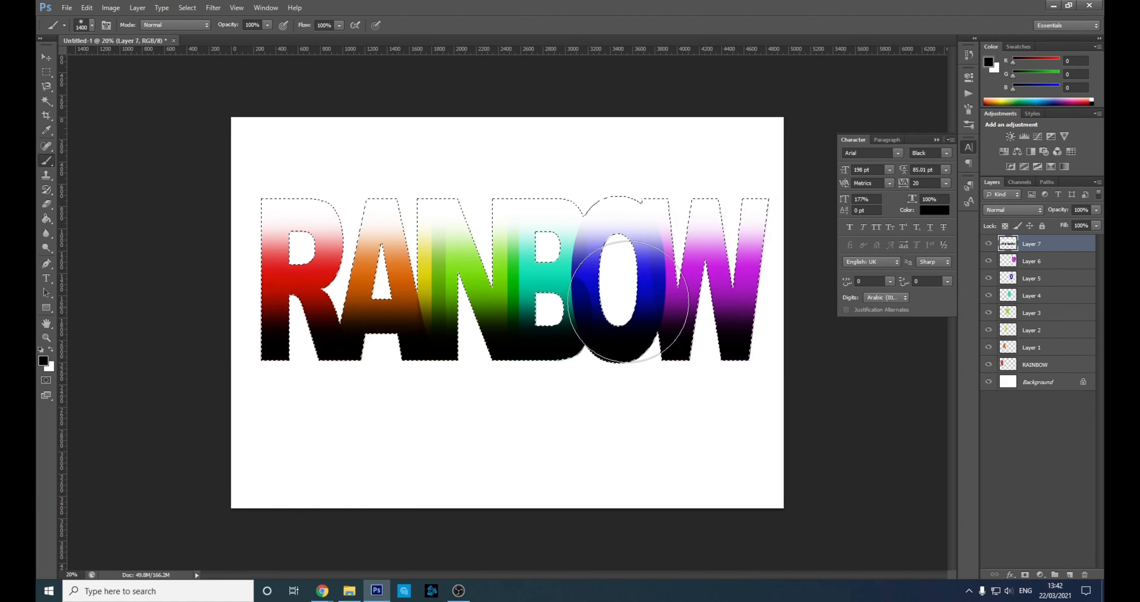
Reduce the painted shading layer's opacity to about 42% and hide the Background layer.
click(1096, 210)
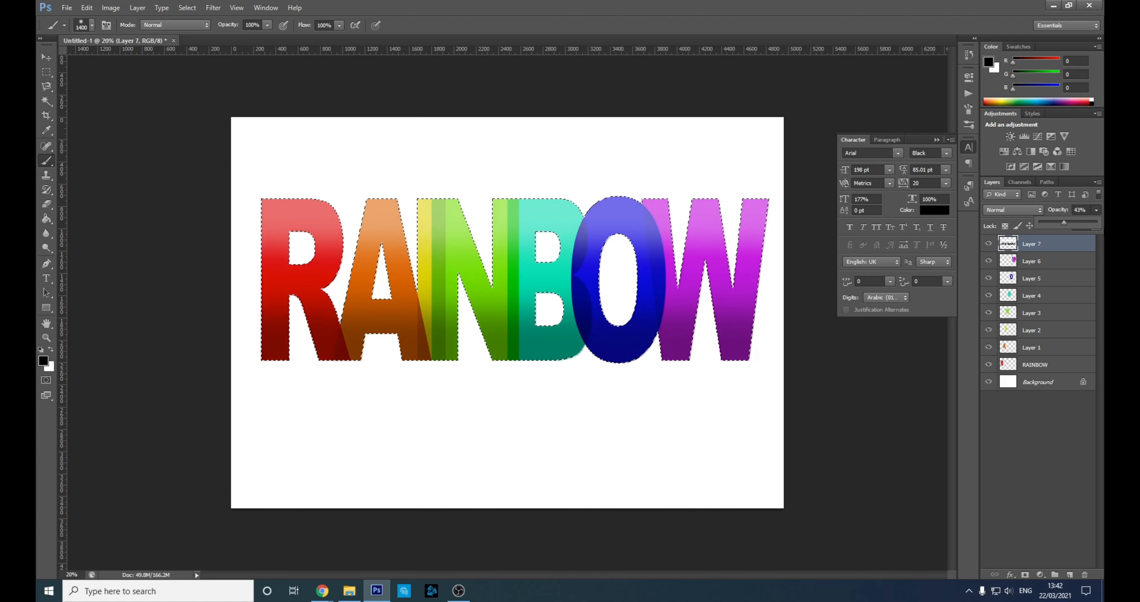
click(1096, 210)
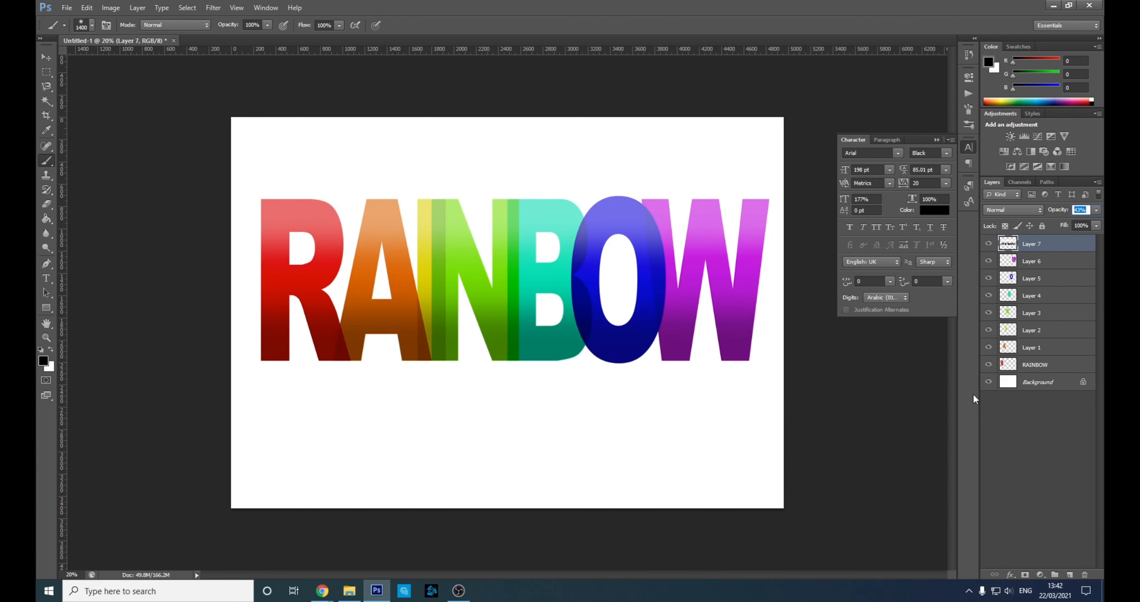
click(988, 382)
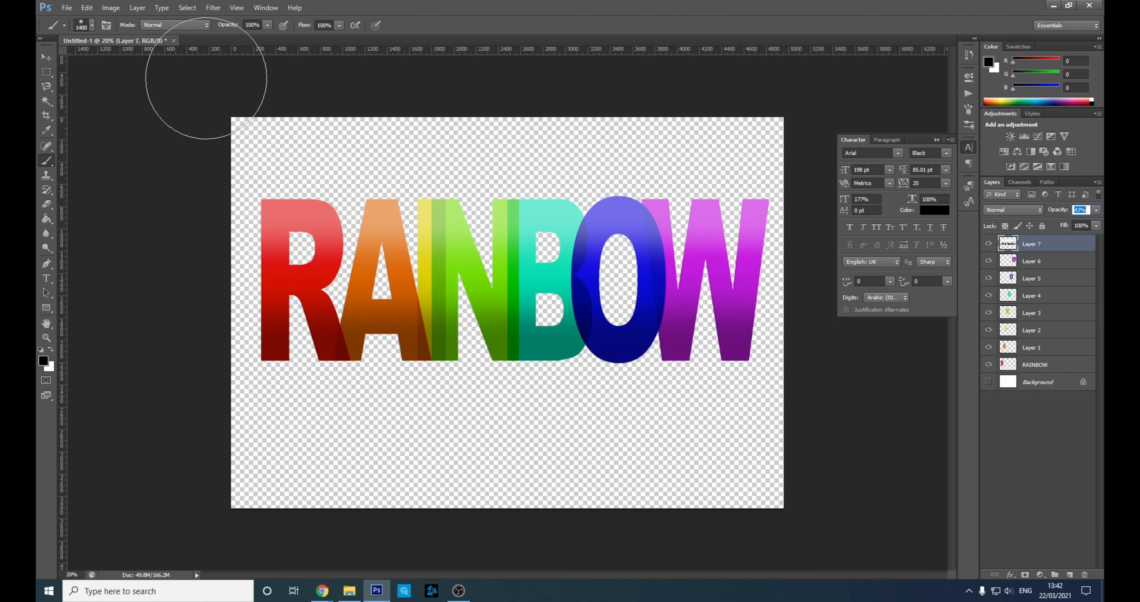